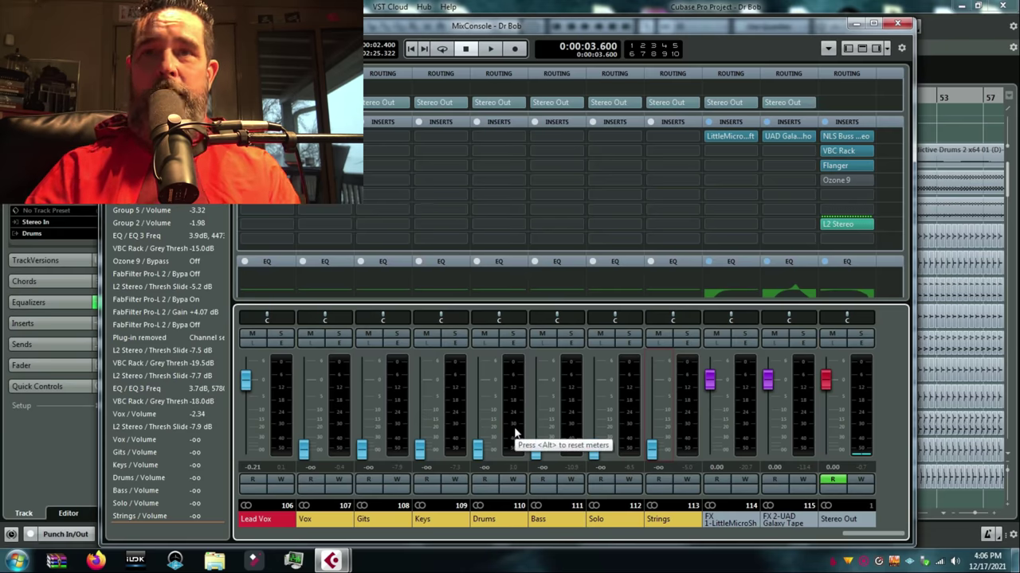
Raise the Drums group to -1.63 dB during playback and mute the FX 2-UAD Galaxy Tape channel.
{"action": "left_click_drag", "start_coordinate": [832, 535], "coordinate": [462, 538]}
{"action": "scroll", "coordinate": [533, 525], "scroll_direction": "right", "scroll_amount": 15}
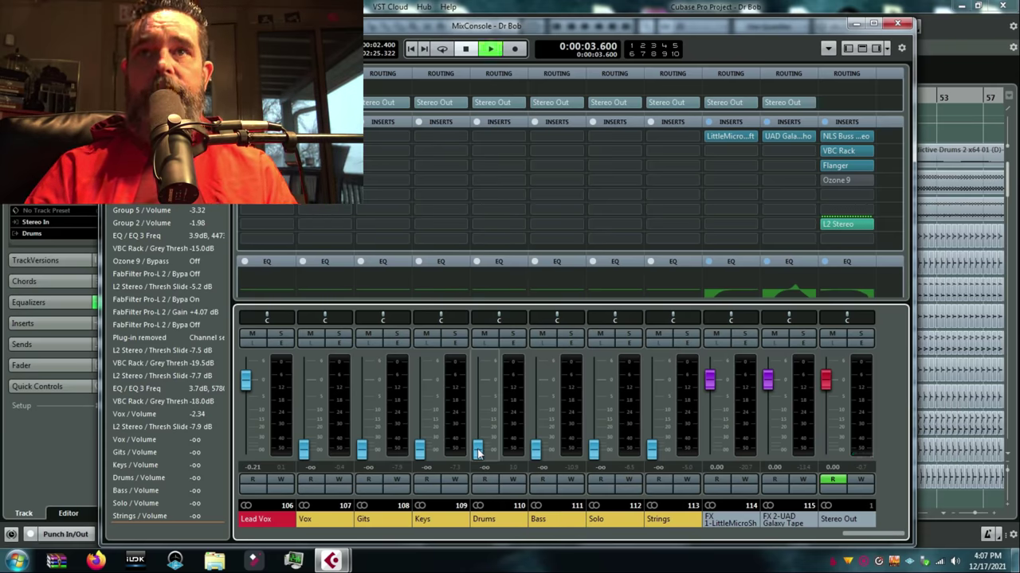
{"action": "left_click_drag", "start_coordinate": [478, 453], "coordinate": [479, 393]}
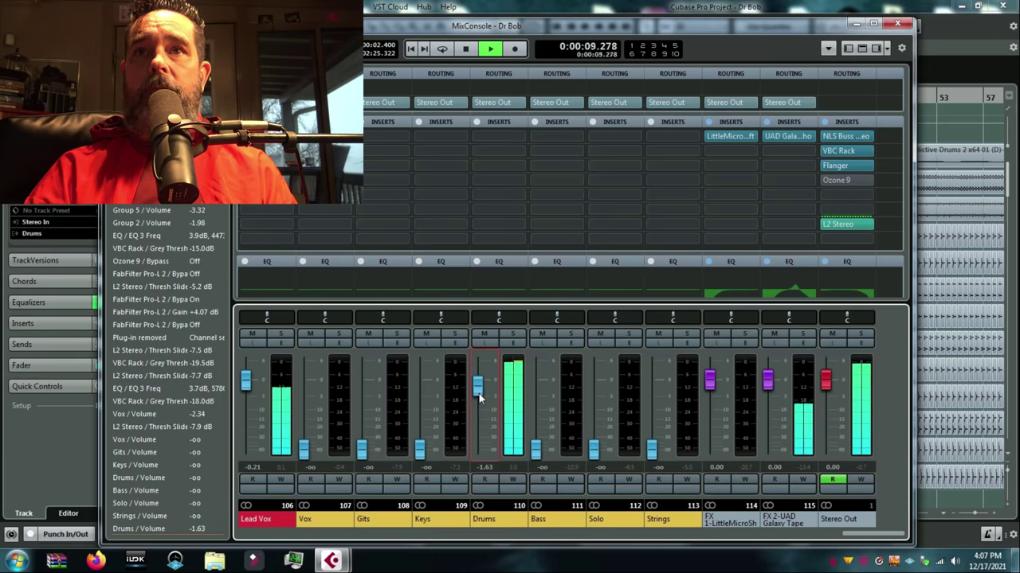
{"action": "left_click", "coordinate": [780, 335]}
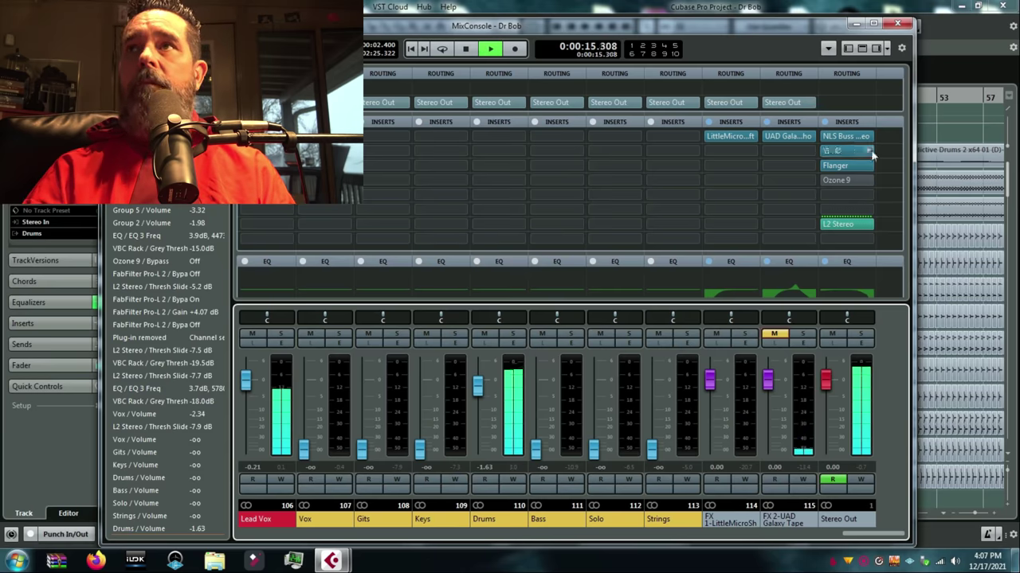
Move the playback position to about bar 13 in the project, stop playback and return to the MixConsole.
{"action": "key", "text": "F3"}
{"action": "left_click", "coordinate": [483, 95]}
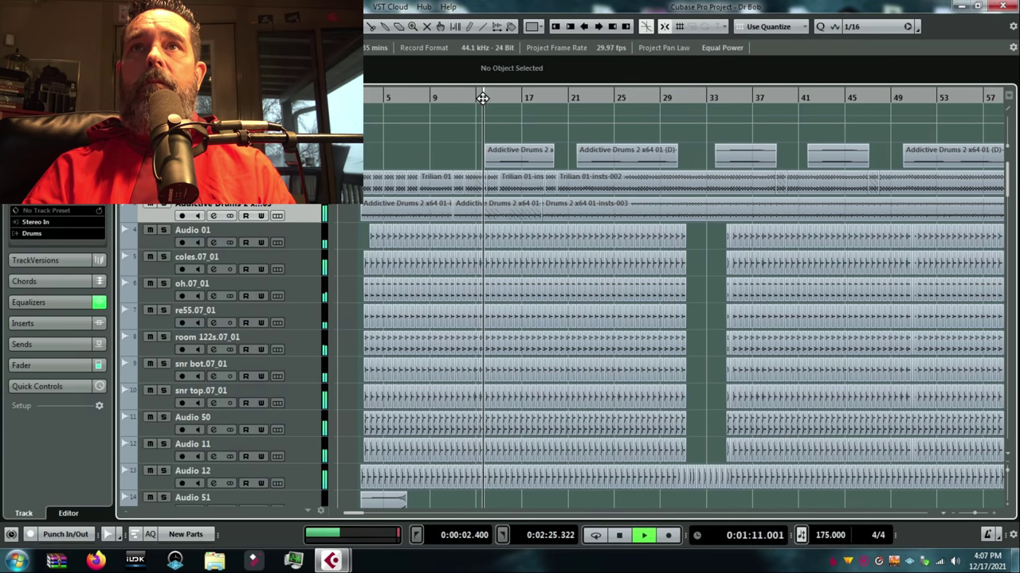
{"action": "key", "text": "space"}
{"action": "key", "text": "F3"}
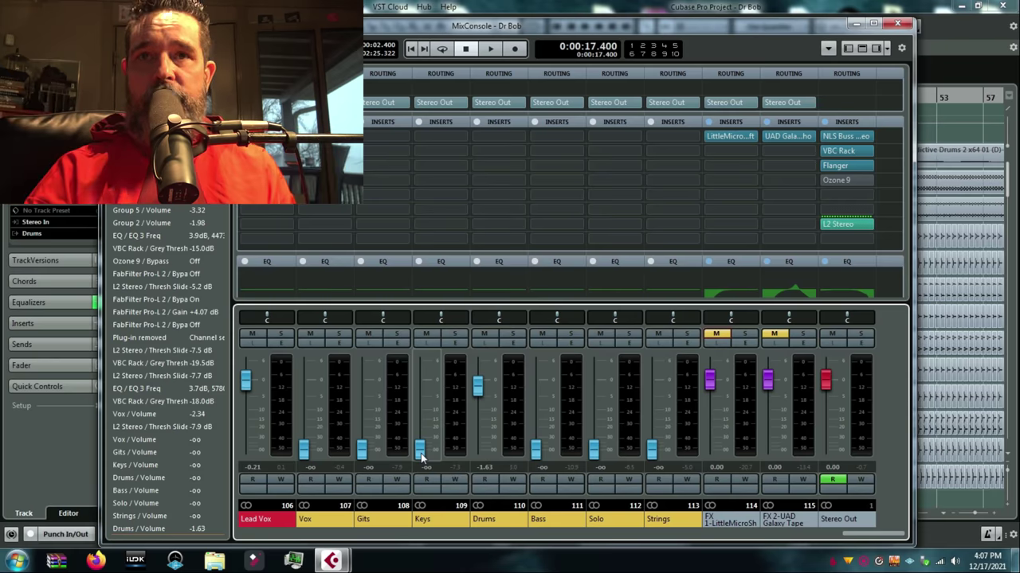
During playback, raise Drums to -0.81 dB and bring in Keys at -1.98 dB and Bass at about -3.97 dB.
{"action": "key", "text": "space"}
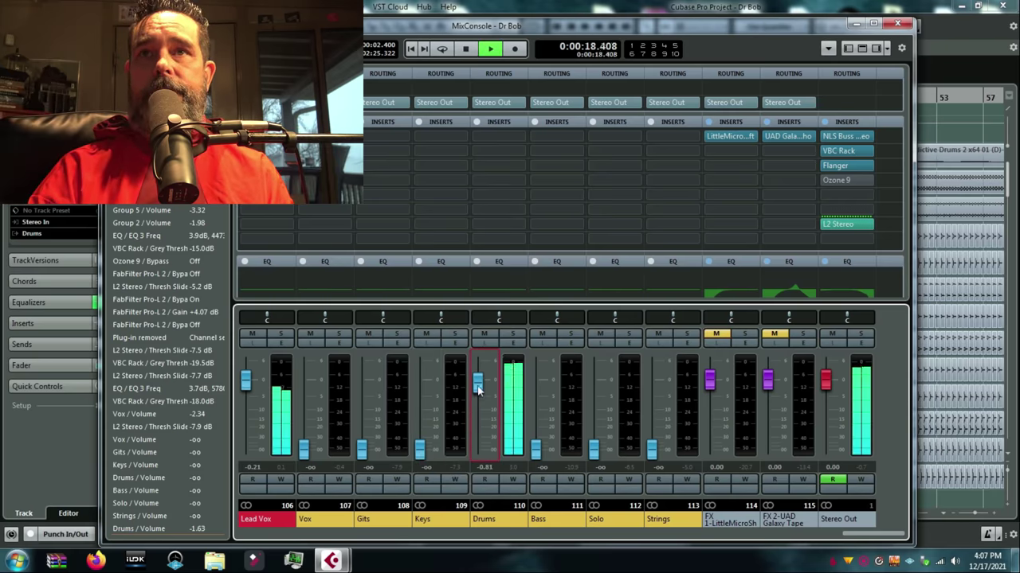
{"action": "left_click_drag", "start_coordinate": [478, 388], "coordinate": [478, 385]}
{"action": "left_click_drag", "start_coordinate": [422, 450], "coordinate": [420, 395]}
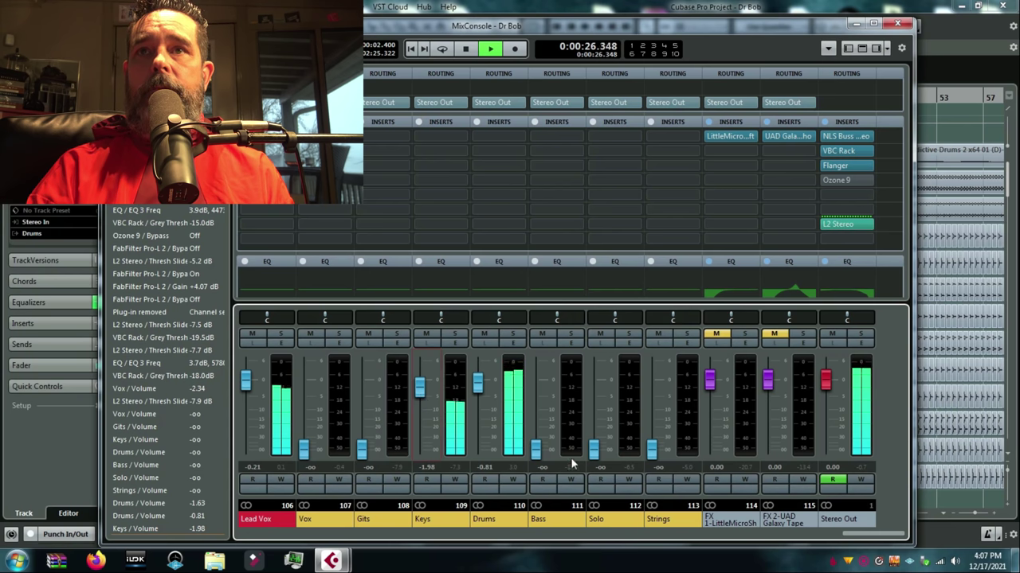
{"action": "left_click_drag", "start_coordinate": [535, 449], "coordinate": [535, 396]}
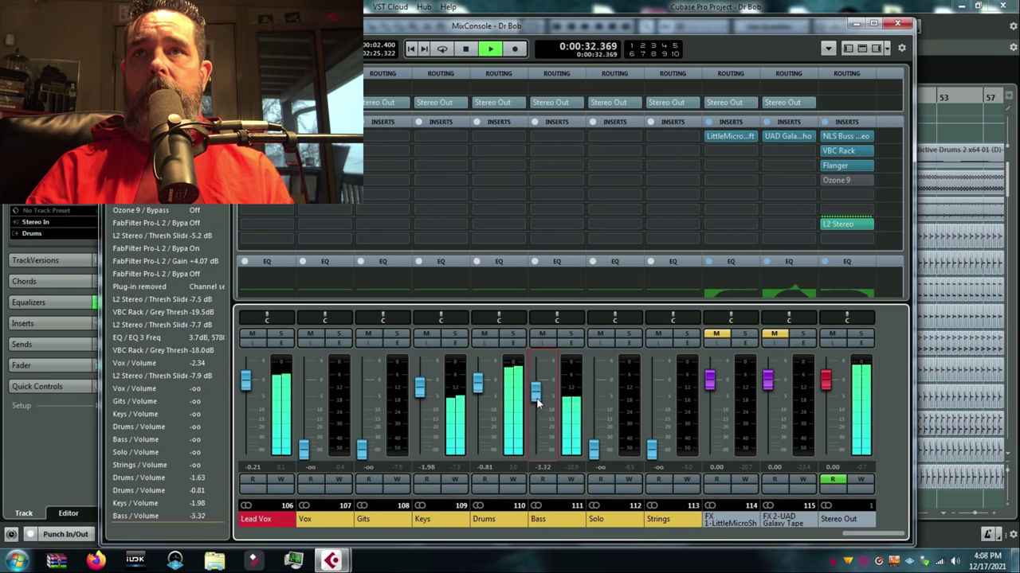
Rebalance the rhythm groups while replaying the section: Bass to -4.20 dB, Keys to -2.92 dB and Drums to -0.21 dB.
{"action": "left_click", "coordinate": [425, 392]}
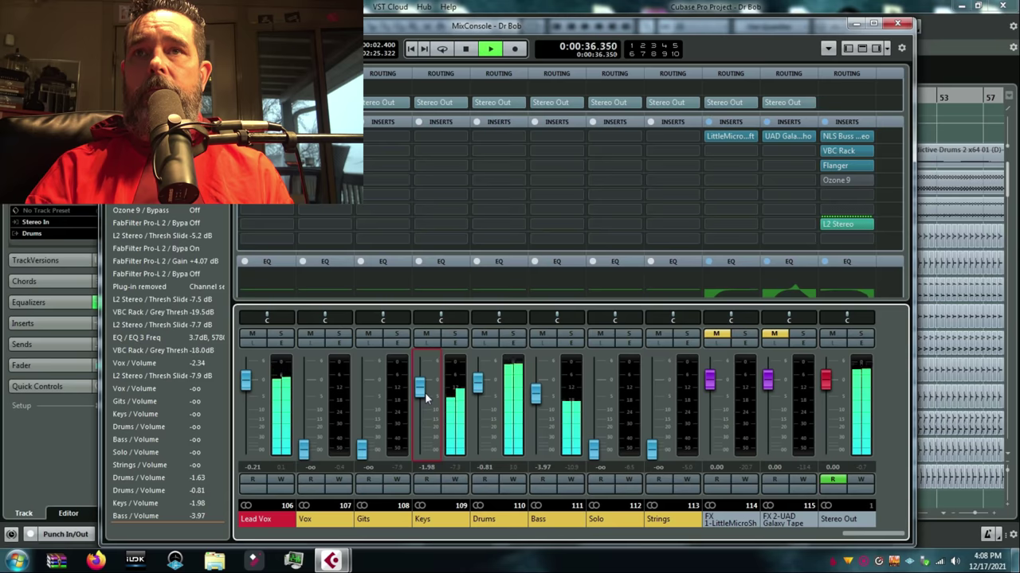
{"action": "left_click_drag", "start_coordinate": [425, 392], "coordinate": [424, 398]}
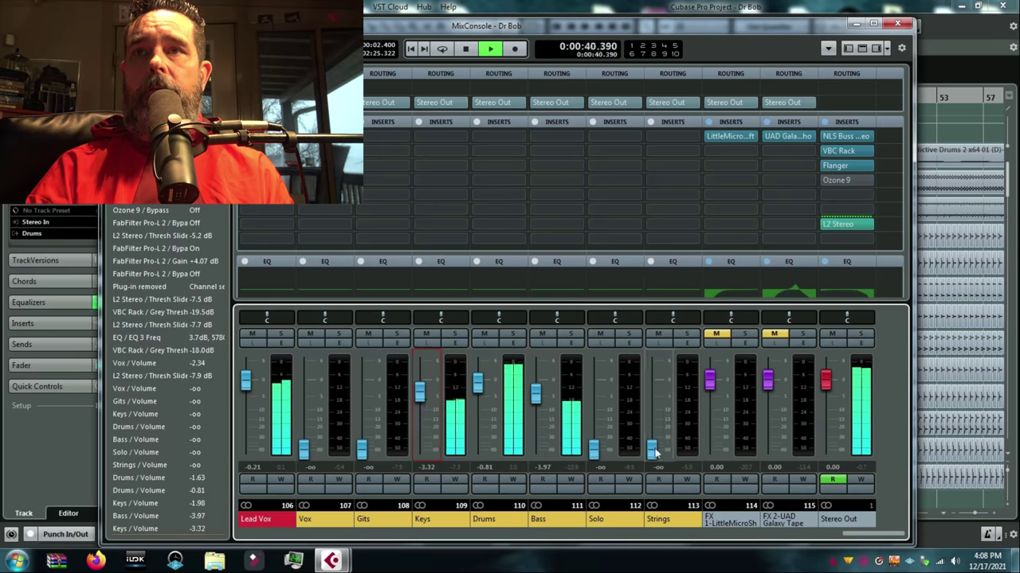
{"action": "key", "text": "2"}
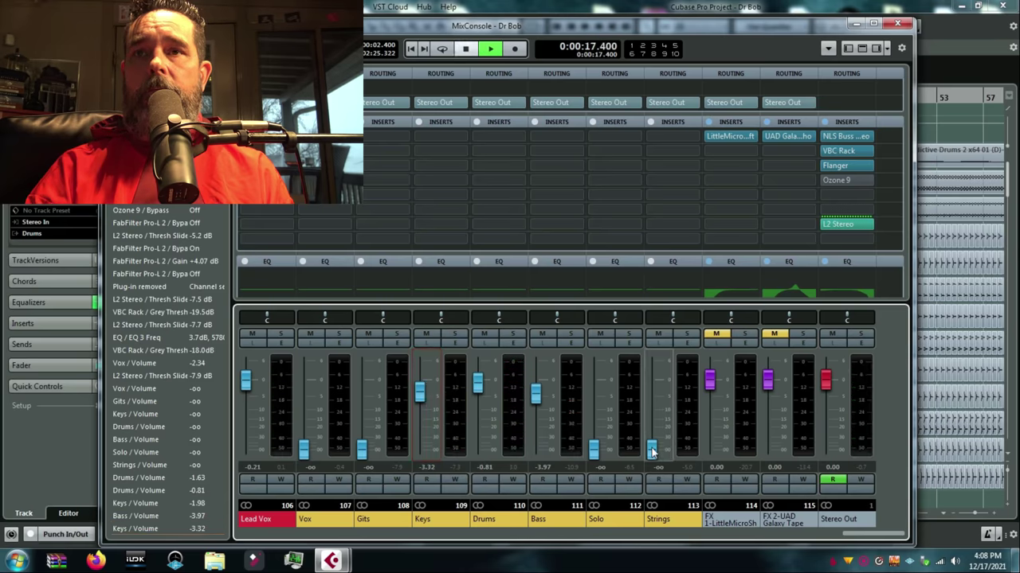
{"action": "left_click", "coordinate": [535, 397]}
{"action": "left_click_drag", "start_coordinate": [535, 398], "coordinate": [535, 401]}
{"action": "left_click_drag", "start_coordinate": [420, 392], "coordinate": [422, 399]}
{"action": "left_click", "coordinate": [478, 385]}
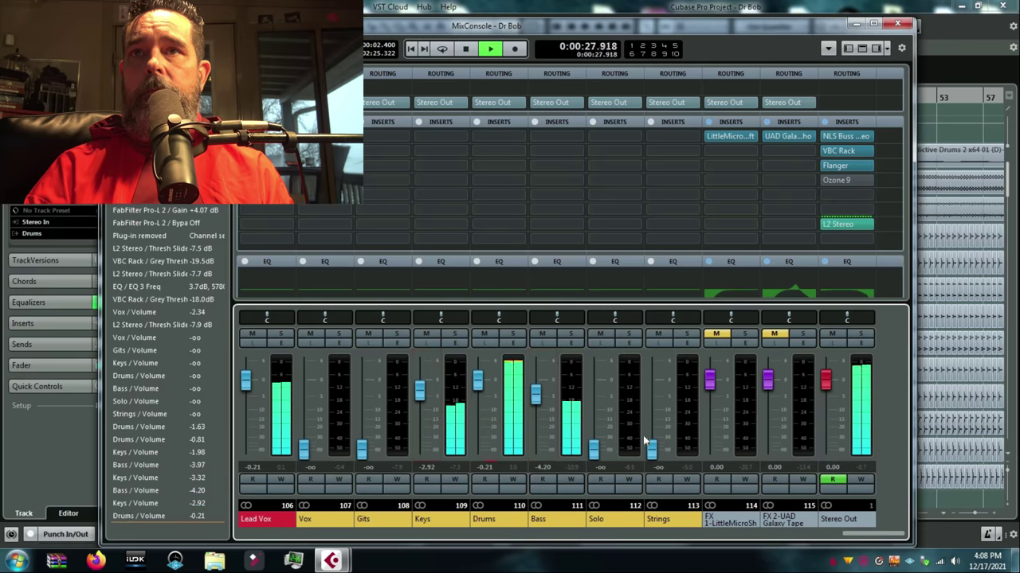
Bring in the Strings group at -4.92 dB and the Gits group at about -1.80 dB.
{"action": "left_click_drag", "start_coordinate": [652, 449], "coordinate": [651, 398]}
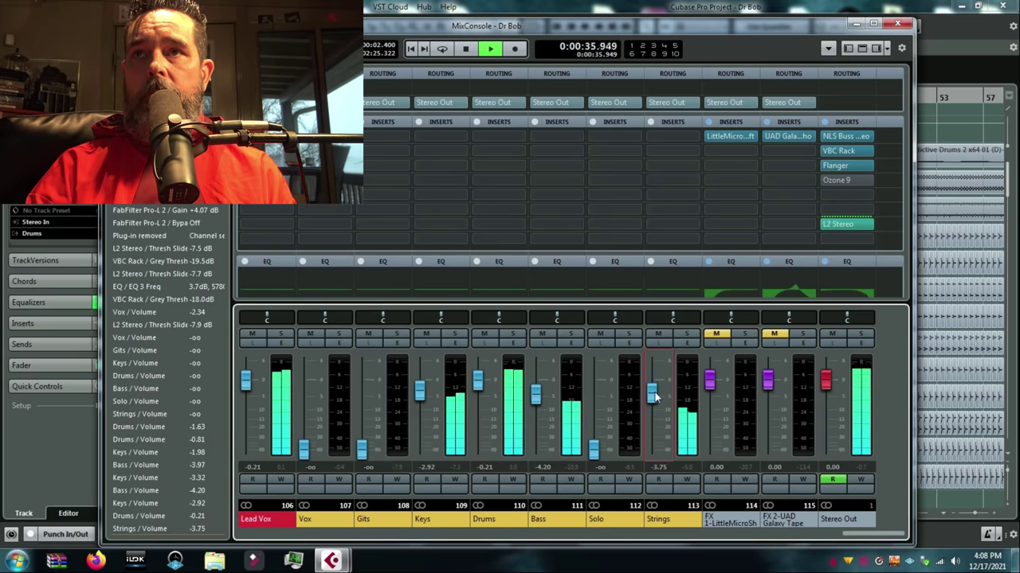
{"action": "left_click_drag", "start_coordinate": [655, 396], "coordinate": [655, 400]}
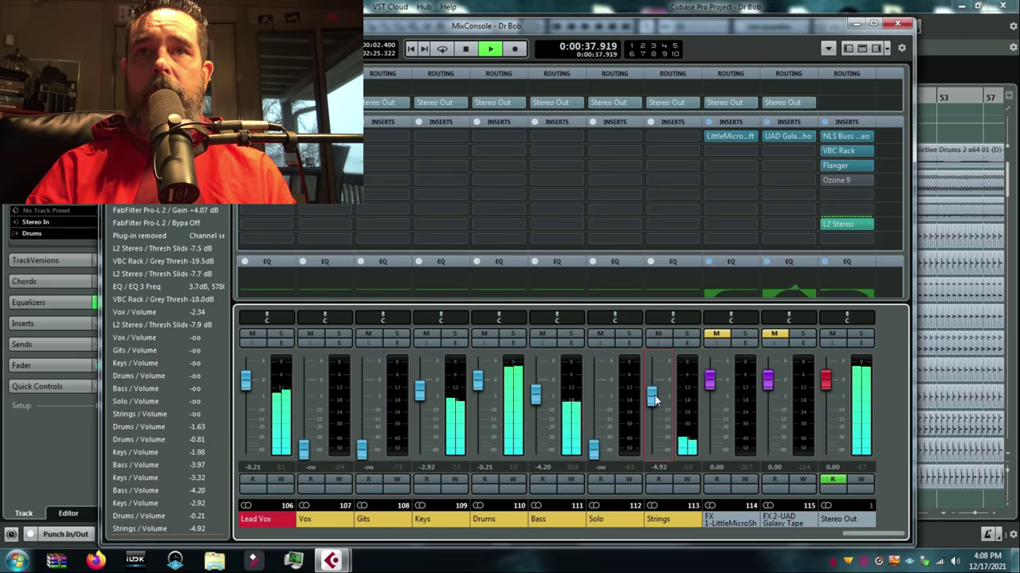
{"action": "left_click_drag", "start_coordinate": [361, 448], "coordinate": [362, 401]}
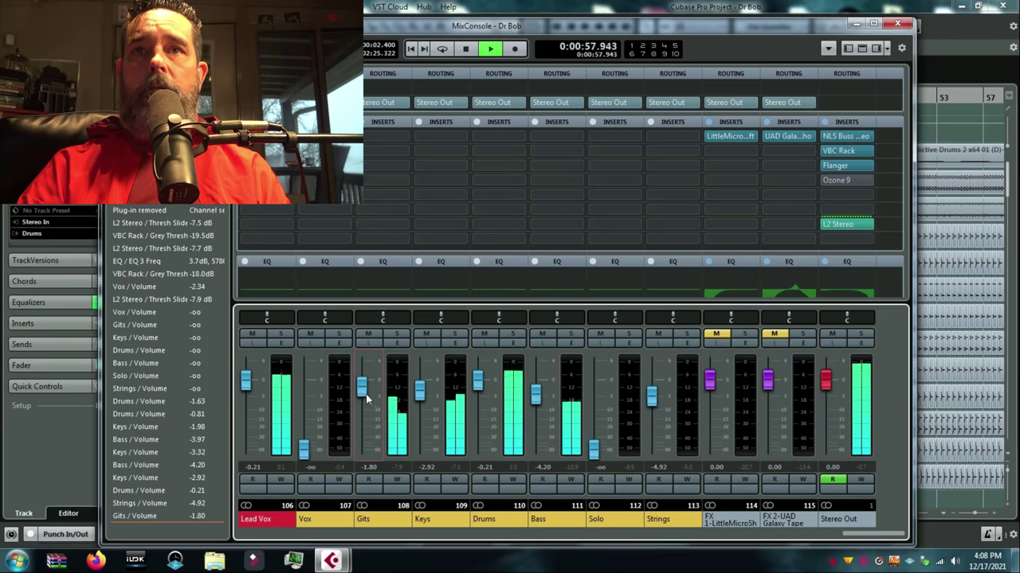
Lower Keys to -4.92 dB and settle the Gits group at -1.98 dB, undoing the extra guitar boost.
{"action": "left_click_drag", "start_coordinate": [366, 398], "coordinate": [425, 398]}
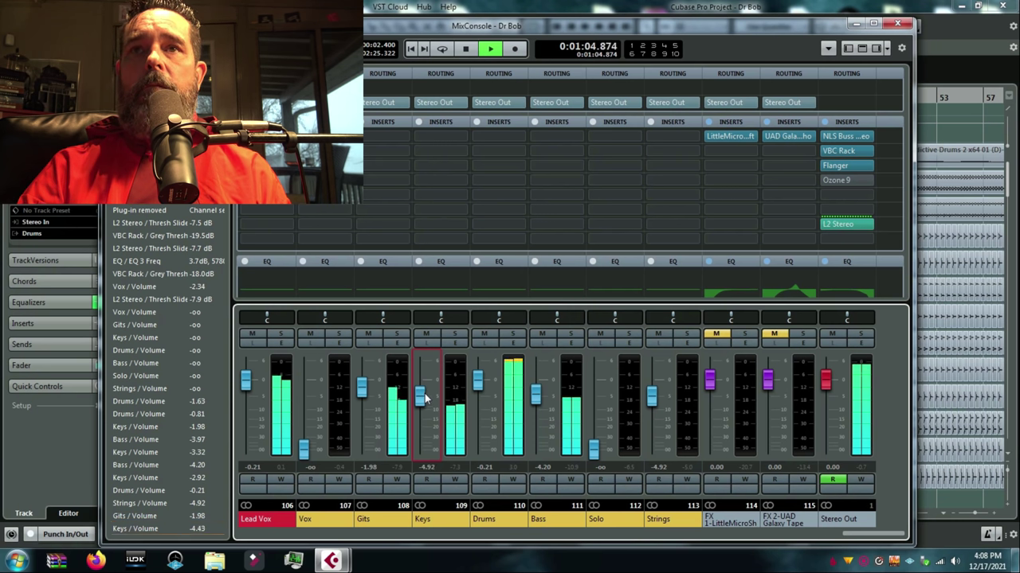
{"action": "left_click", "coordinate": [363, 396]}
{"action": "left_click_drag", "start_coordinate": [362, 397], "coordinate": [364, 391]}
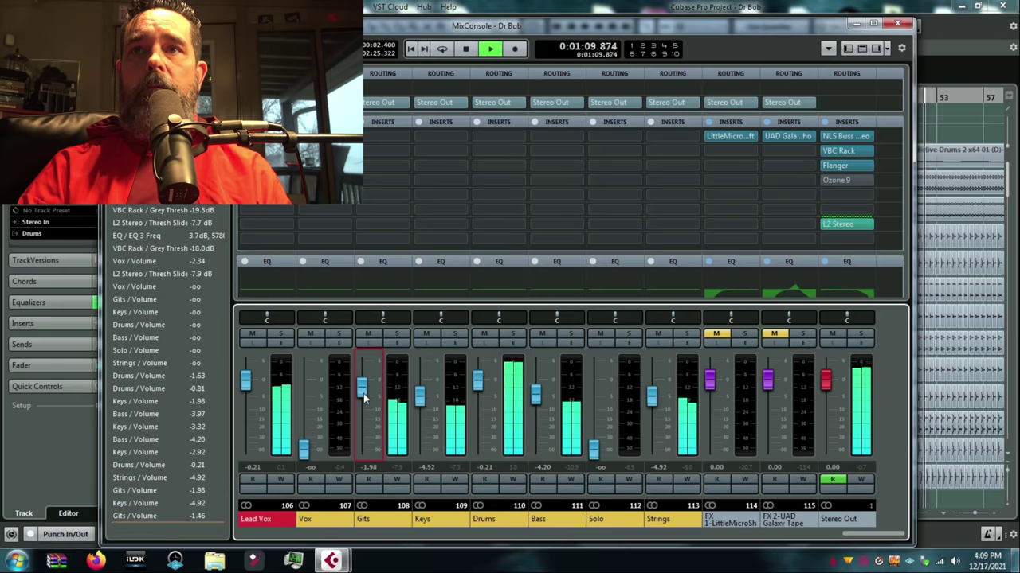
{"action": "key", "text": "ctrl+z"}
Bring in the Vox group at -3.32 dB and unmute both FX channels.
{"action": "left_click_drag", "start_coordinate": [303, 449], "coordinate": [304, 386]}
{"action": "left_click", "coordinate": [716, 334]}
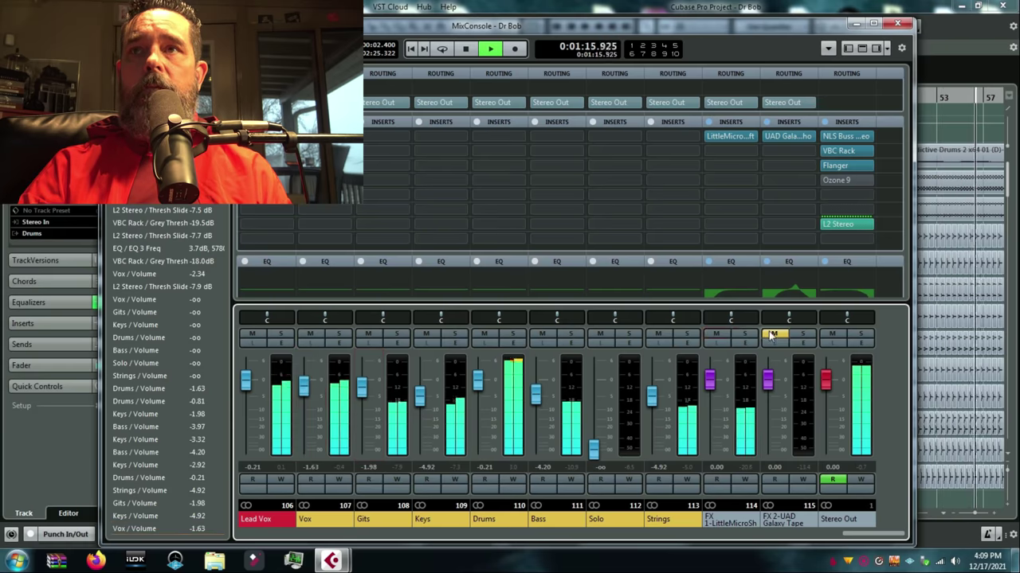
{"action": "left_click", "coordinate": [774, 334]}
{"action": "left_click_drag", "start_coordinate": [303, 388], "coordinate": [305, 395]}
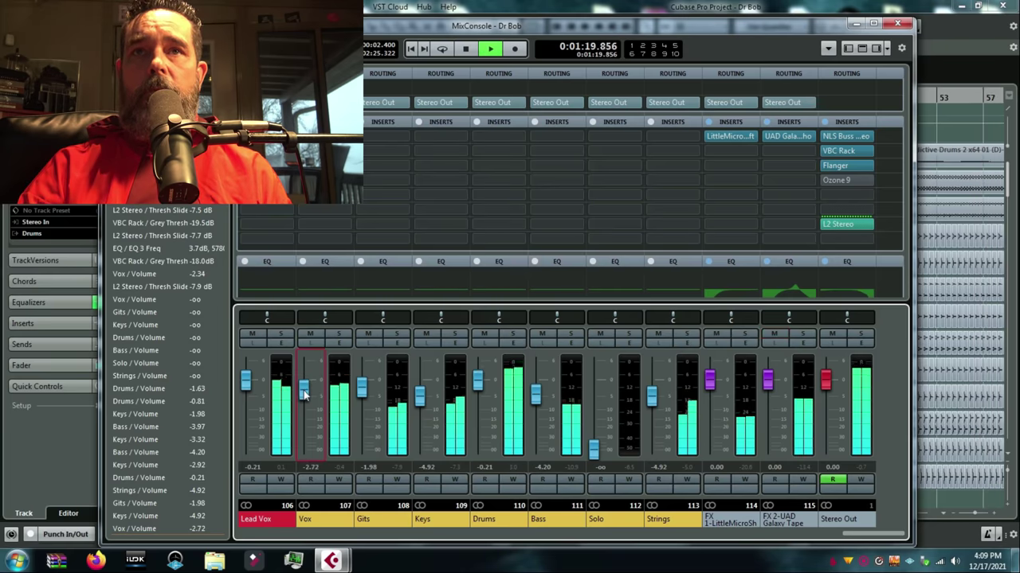
{"action": "left_click_drag", "start_coordinate": [304, 396], "coordinate": [304, 397]}
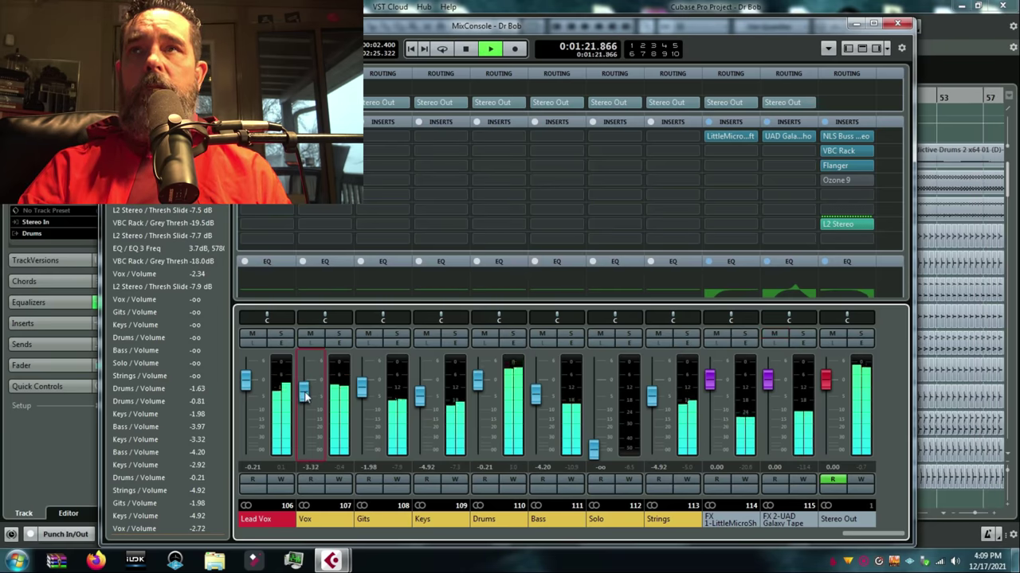
Replay the mix from about bar 41 (0:00:57.685) with the MixConsole open.
{"action": "left_click", "coordinate": [936, 99]}
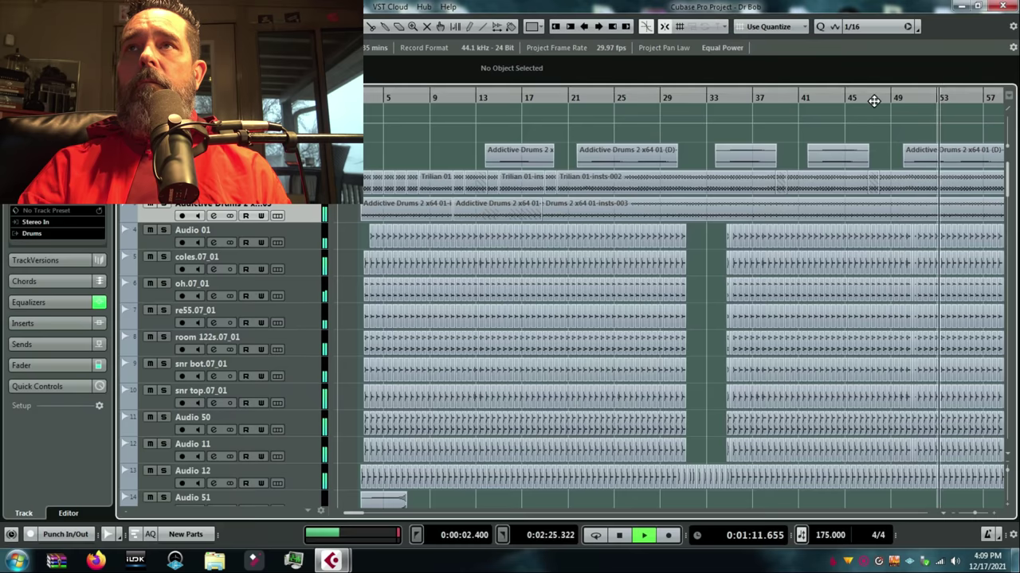
{"action": "left_click", "coordinate": [822, 99]}
{"action": "key", "text": "F3"}
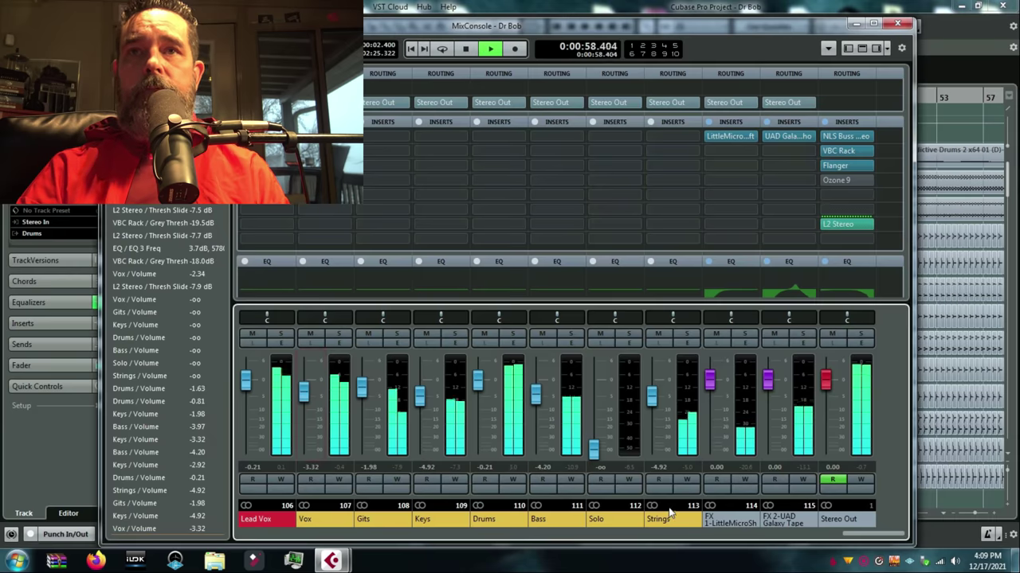
{"action": "key", "text": "space"}
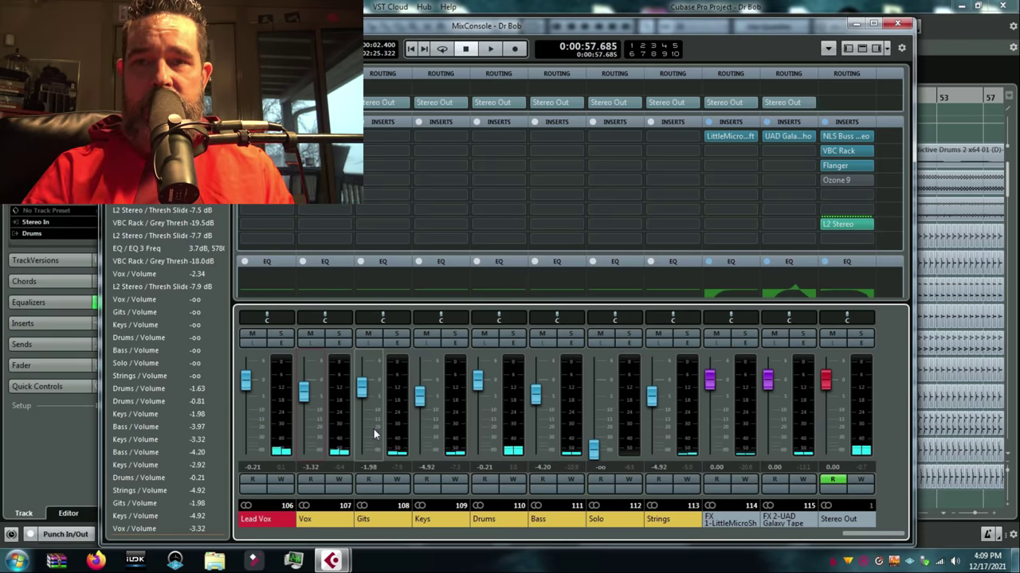
{"action": "key", "text": "space"}
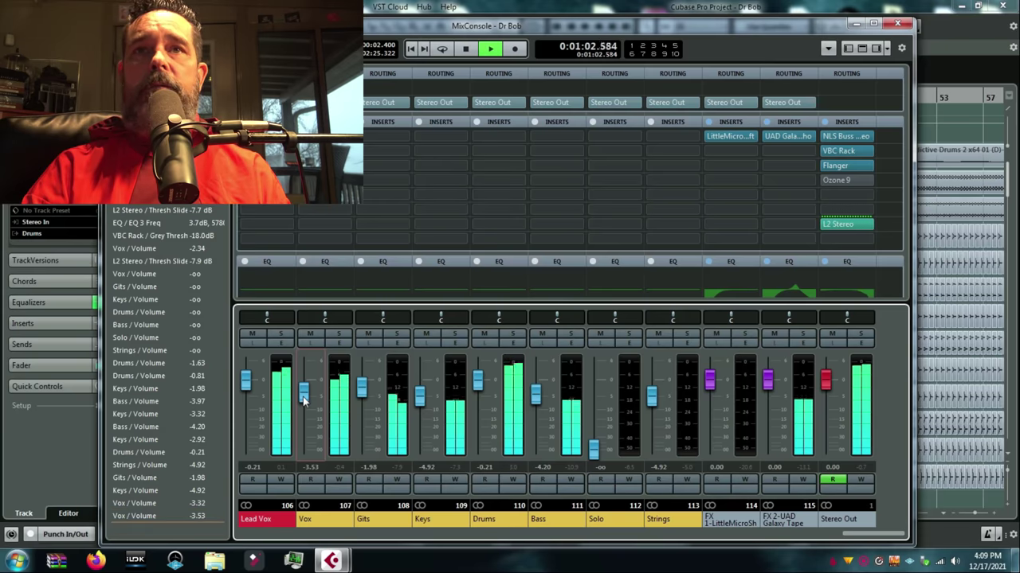
Try a slightly lower Vox level, undo it, and set the Vox group to -4.92 dB.
{"action": "scroll", "coordinate": [303, 401], "scroll_direction": "down", "scroll_amount": 1}
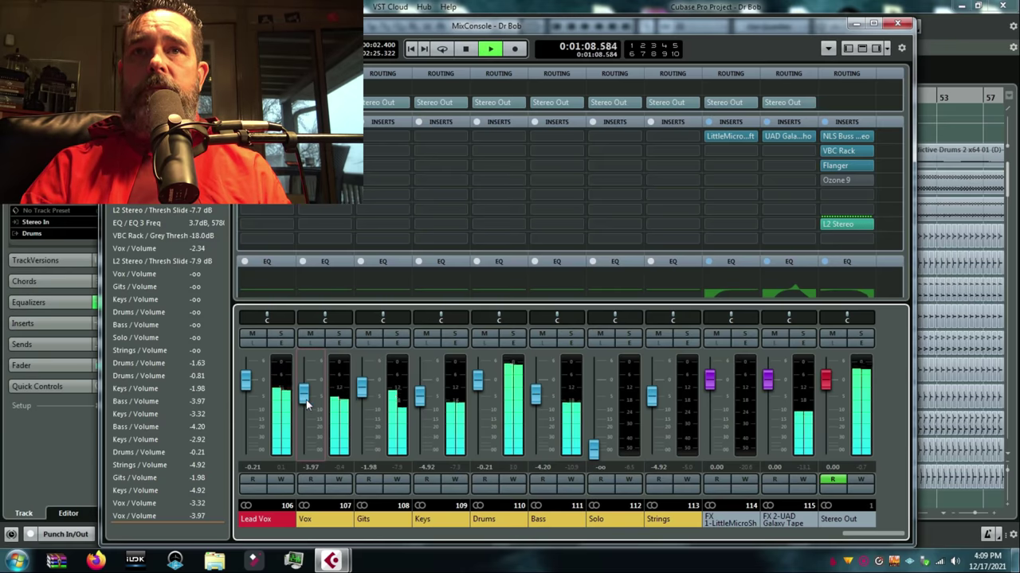
{"action": "key", "text": "ctrl+z"}
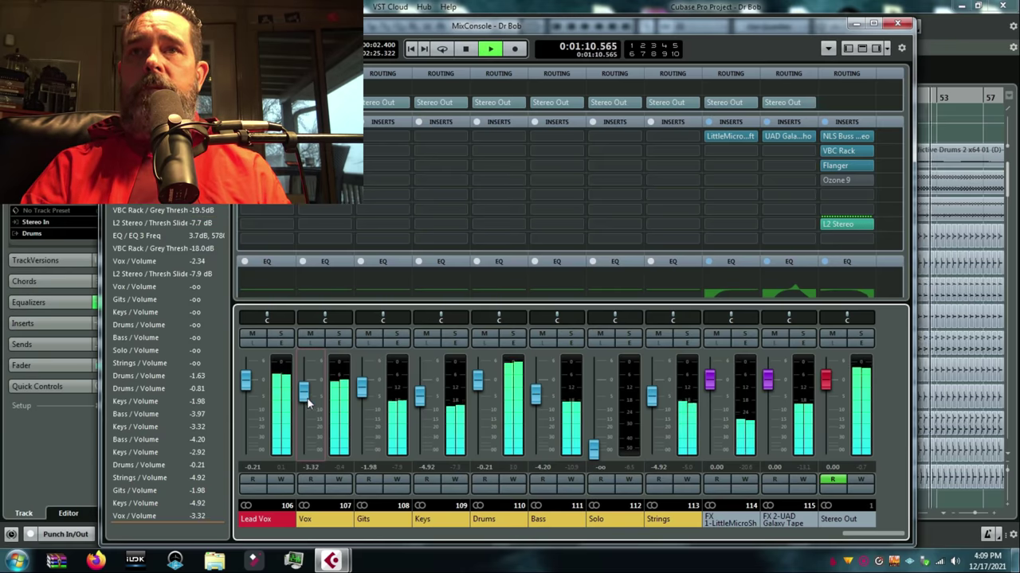
{"action": "left_click_drag", "start_coordinate": [308, 396], "coordinate": [308, 404]}
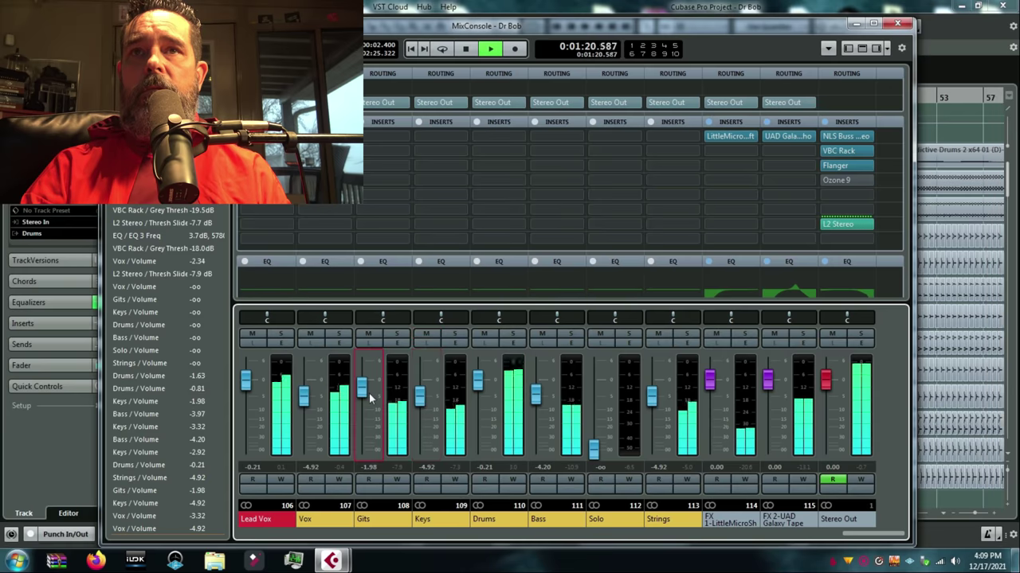
Start playback from about bar 71 in the second half of the arrangement.
{"action": "left_click", "coordinate": [921, 93]}
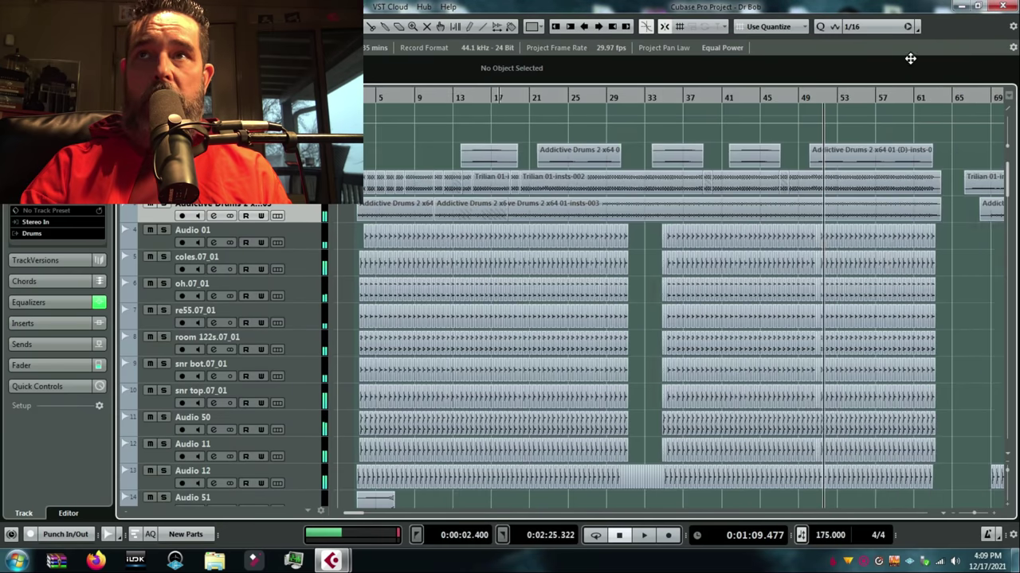
{"action": "key", "text": "g"}
{"action": "key", "text": "g"}
{"action": "key", "text": "g"}
{"action": "key", "text": "g"}
{"action": "left_click_drag", "start_coordinate": [444, 101], "coordinate": [460, 169]}
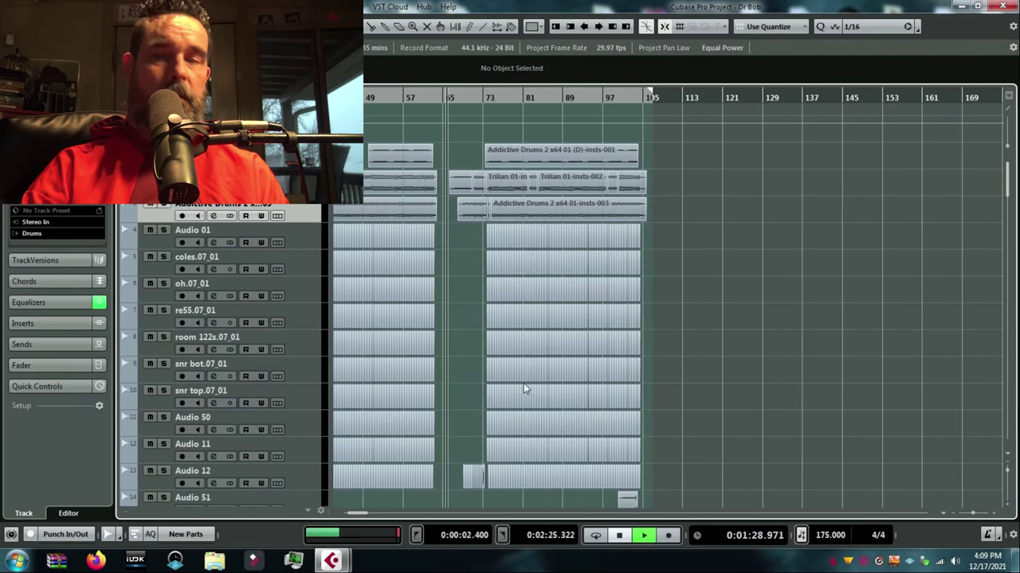
{"action": "key", "text": "space"}
{"action": "key", "text": "F3"}
{"action": "left_click", "coordinate": [950, 342]}
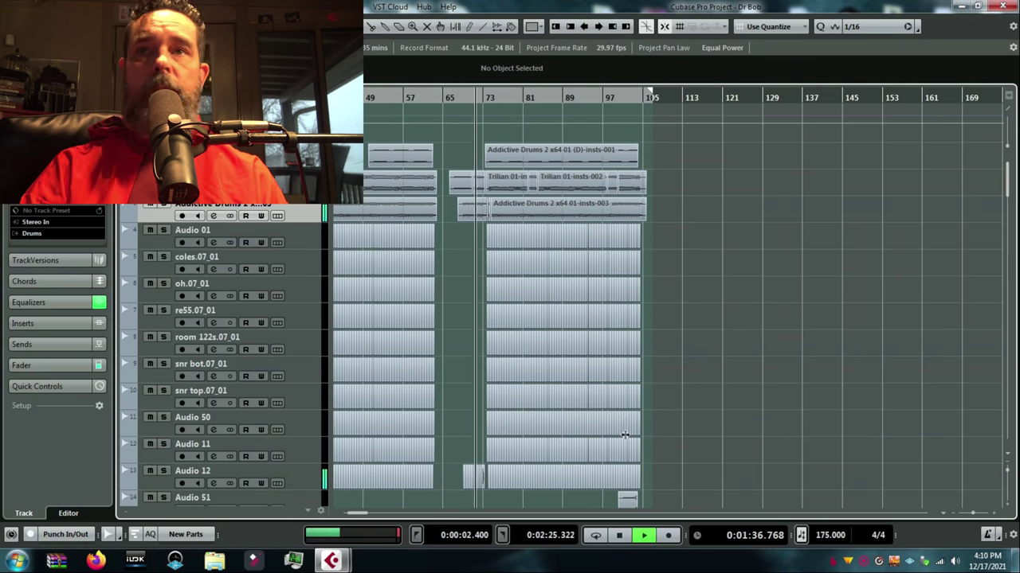
Bring in the Solo group in the MixConsole at -4.43 dB.
{"action": "key", "text": "F3"}
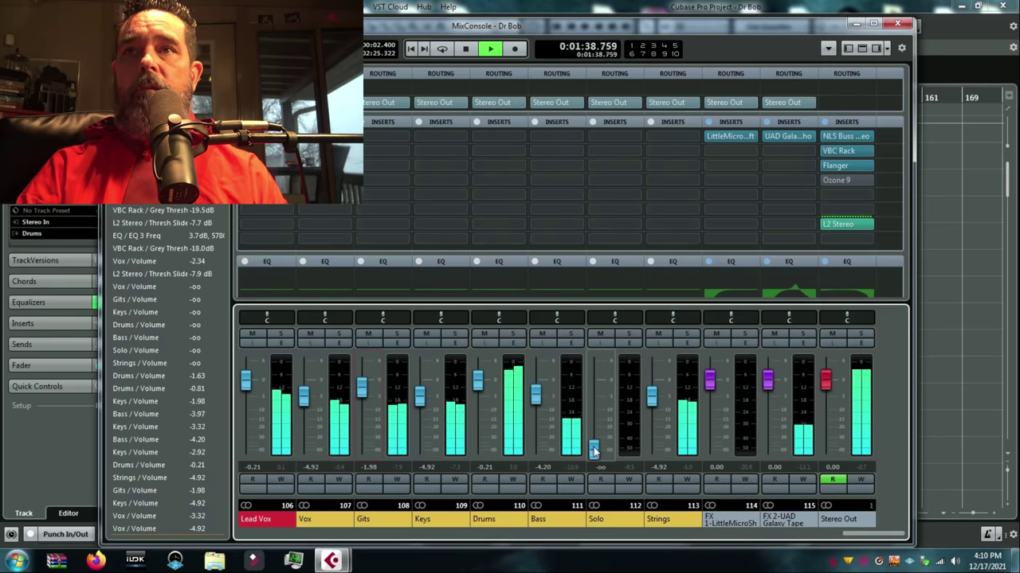
{"action": "left_click_drag", "start_coordinate": [593, 452], "coordinate": [595, 396]}
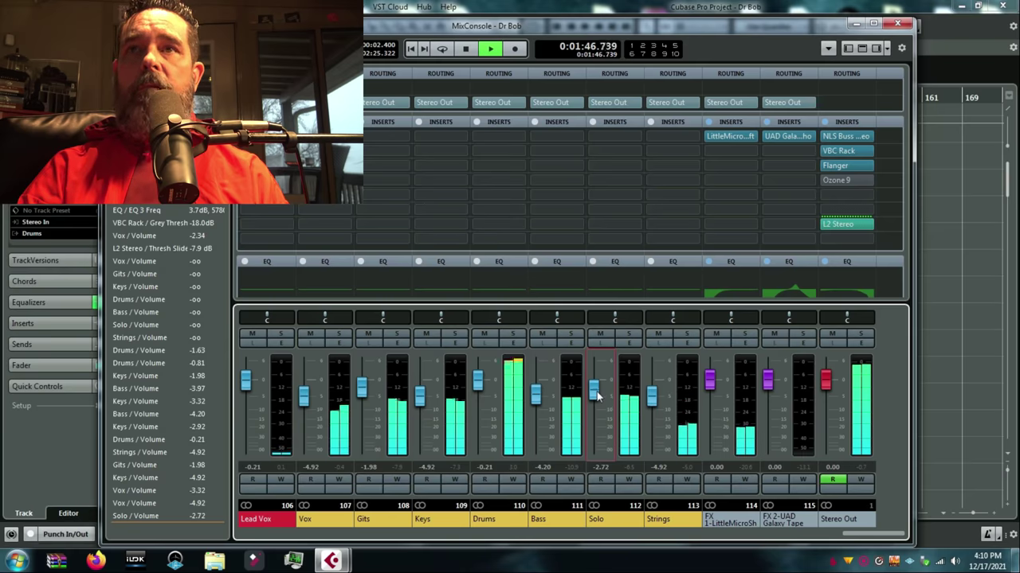
{"action": "left_click_drag", "start_coordinate": [597, 395], "coordinate": [596, 399]}
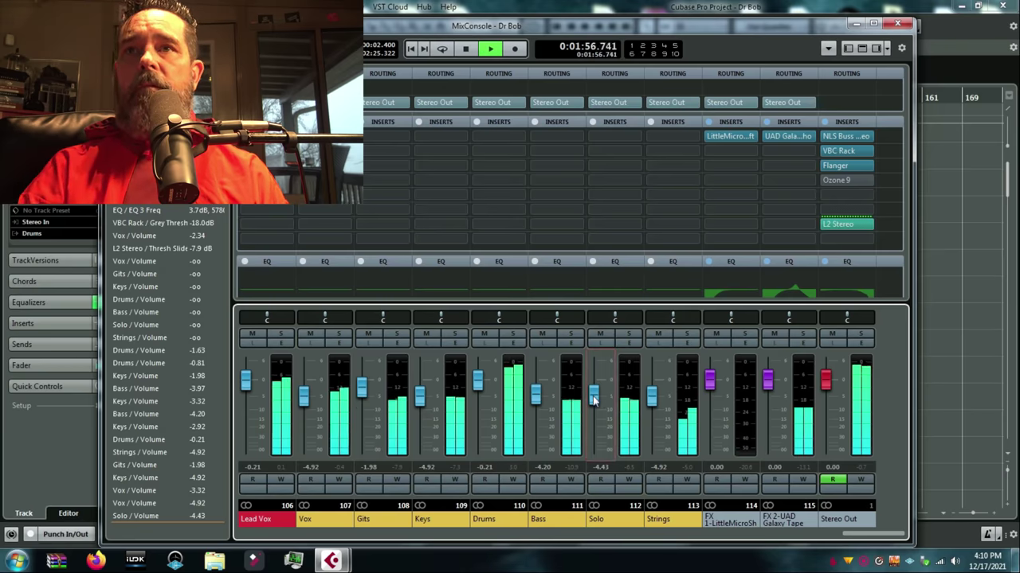
Stop playback and return the project cursor to the beginning of the song.
{"action": "left_click", "coordinate": [986, 368]}
{"action": "key", "text": "space"}
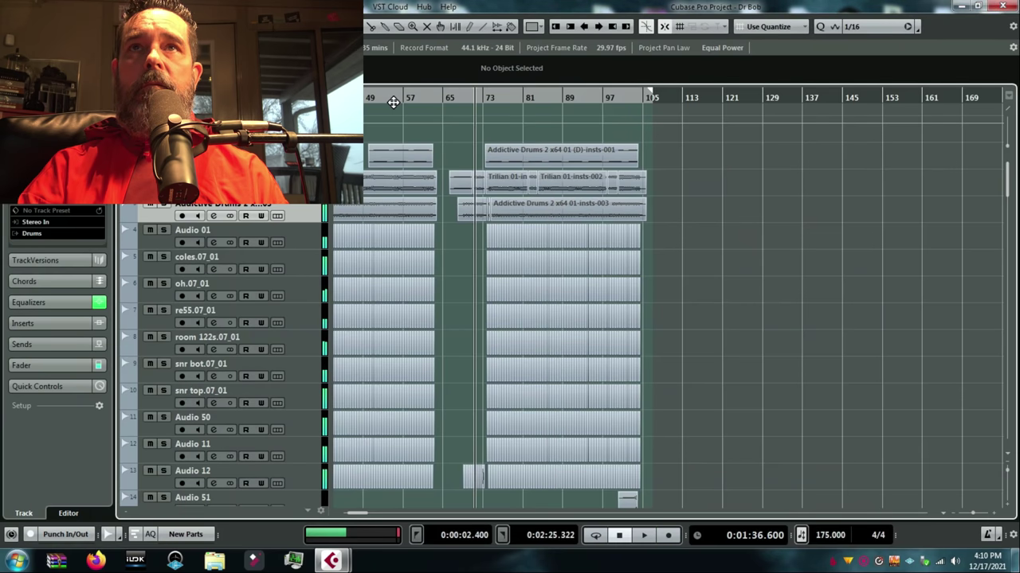
{"action": "key", "text": "KP_Decimal"}
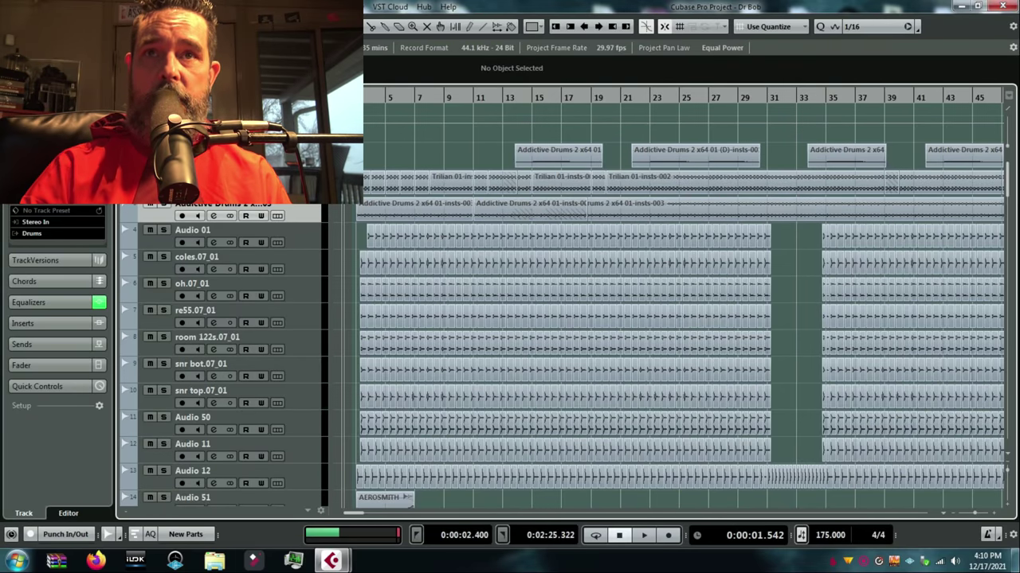
Play the opening of the song and zoom the timeline in on the intro events of Audio 51 and pno.
{"action": "key", "text": "space"}
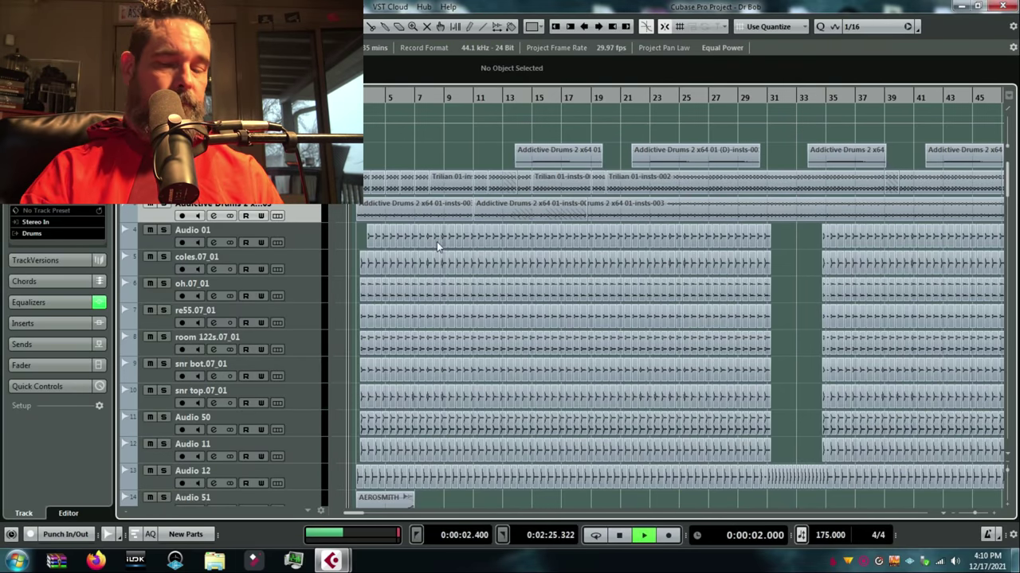
{"action": "scroll", "coordinate": [458, 283], "scroll_direction": "down", "scroll_amount": 3}
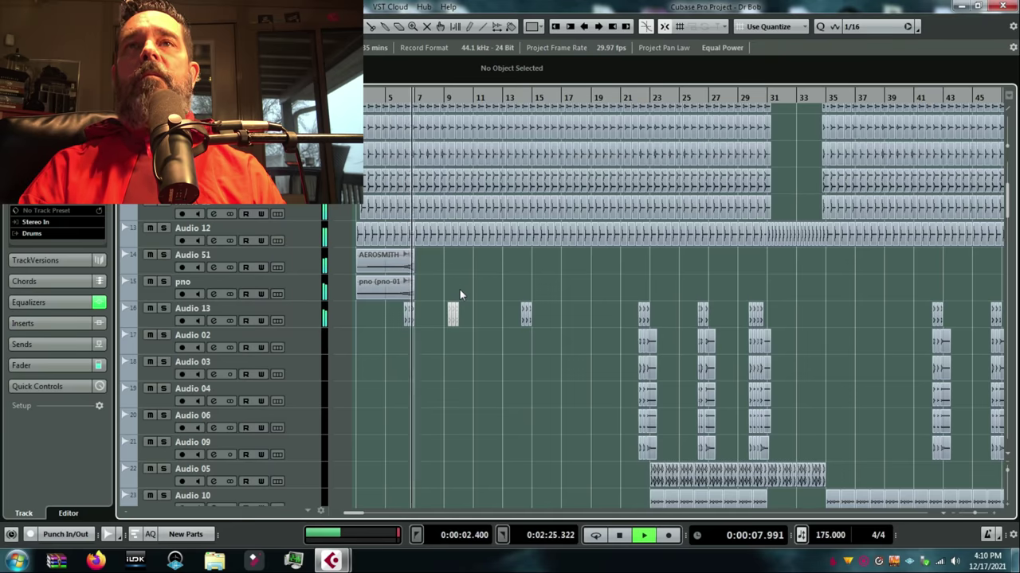
{"action": "double_click", "coordinate": [370, 96]}
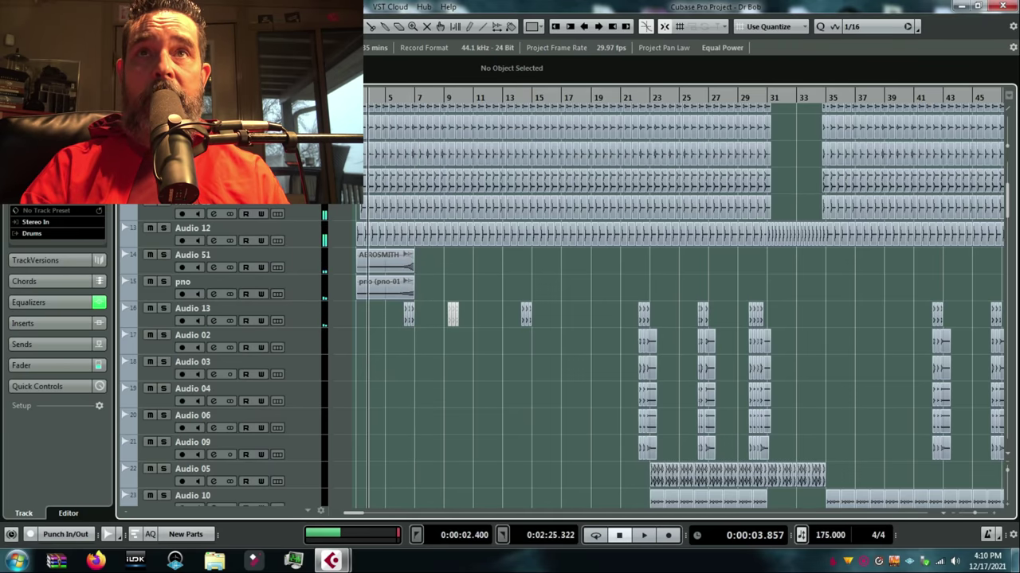
{"action": "left_click_drag", "start_coordinate": [366, 104], "coordinate": [360, 164]}
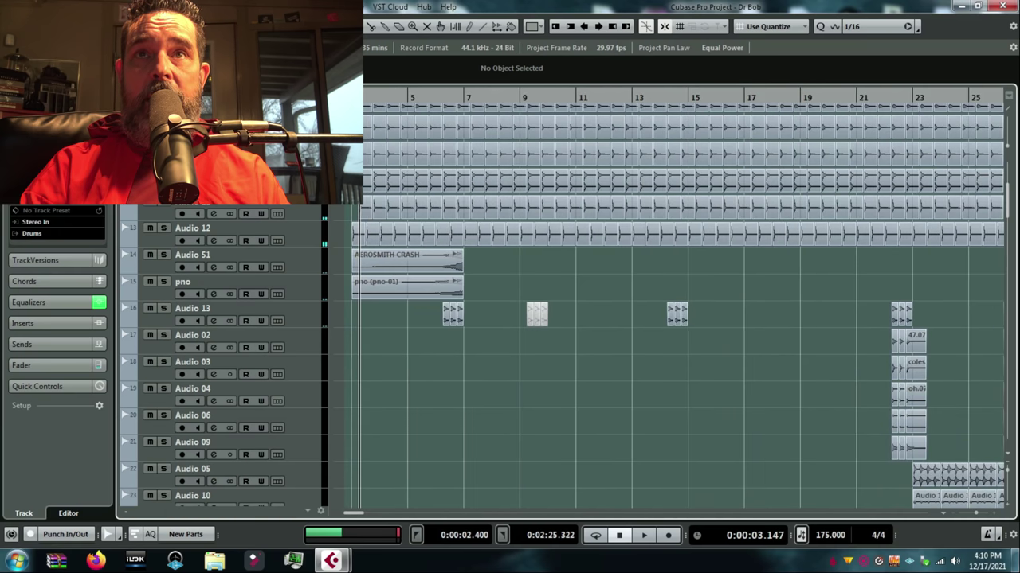
Audition the Audio 51 crash and pno intro tracks in solo up to bar 7, clearing both solos at the end.
{"action": "left_click", "coordinate": [163, 255]}
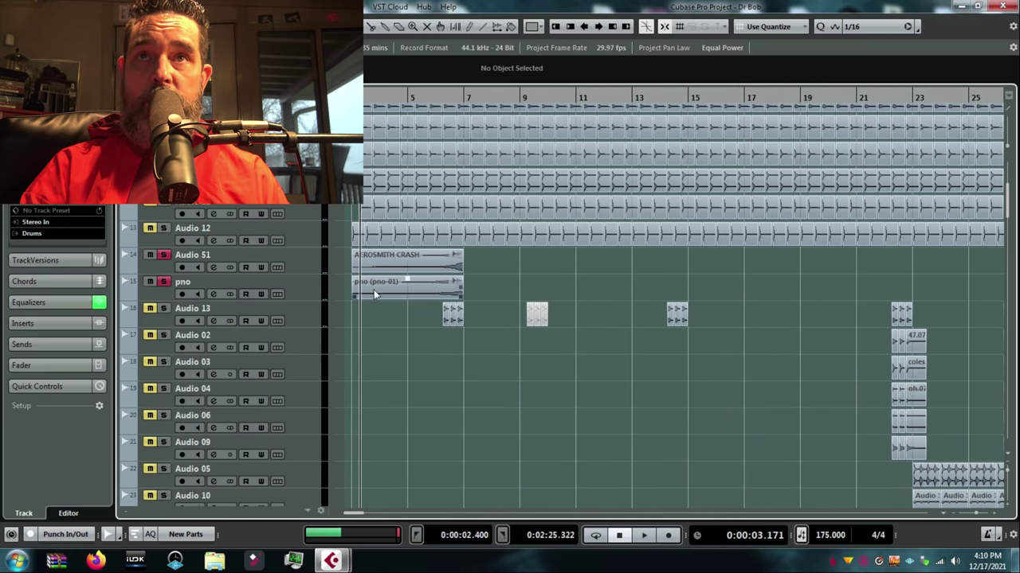
{"action": "left_click", "coordinate": [457, 95]}
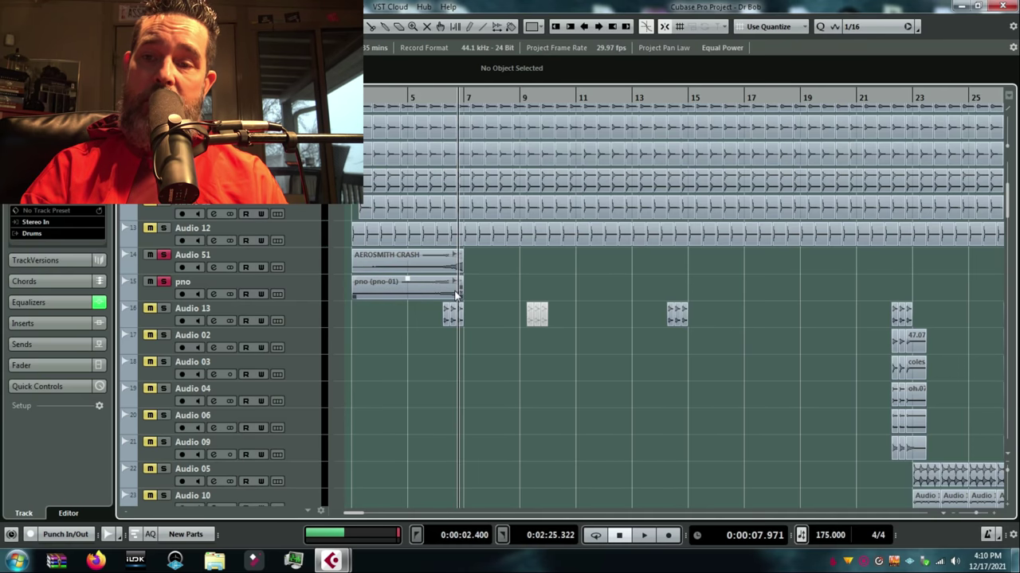
{"action": "key", "text": "space"}
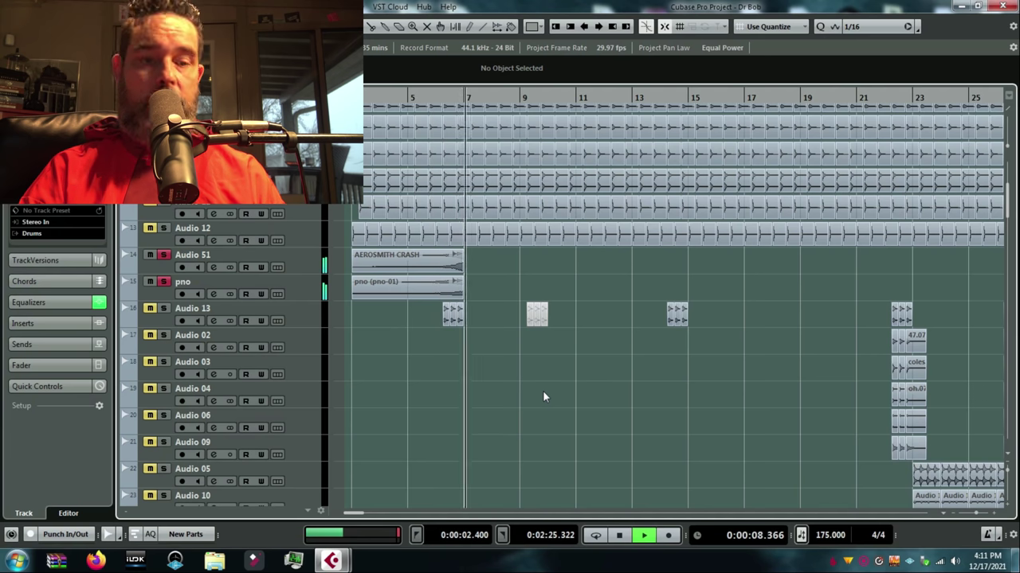
{"action": "key", "text": "space"}
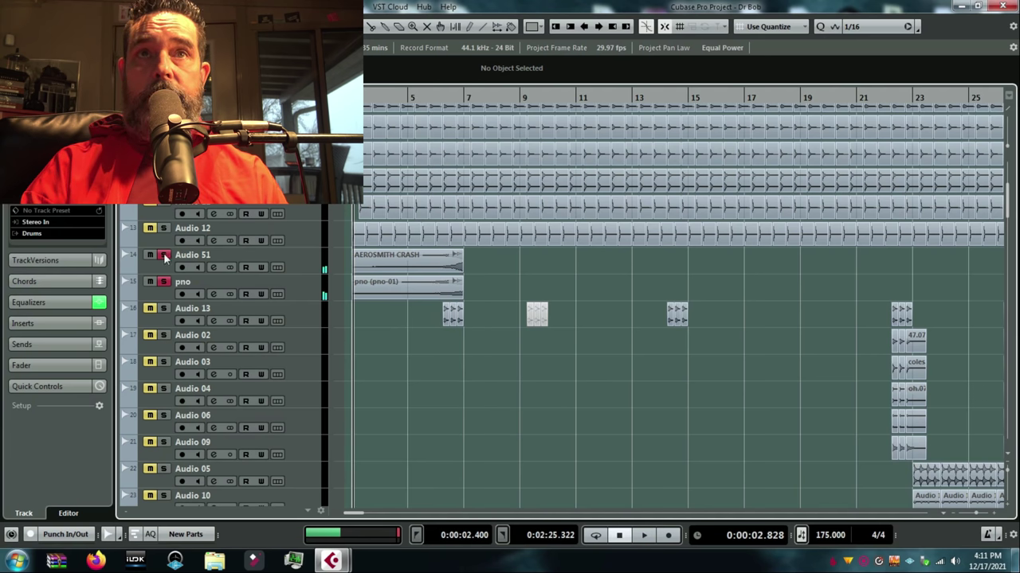
{"action": "left_click", "coordinate": [164, 281]}
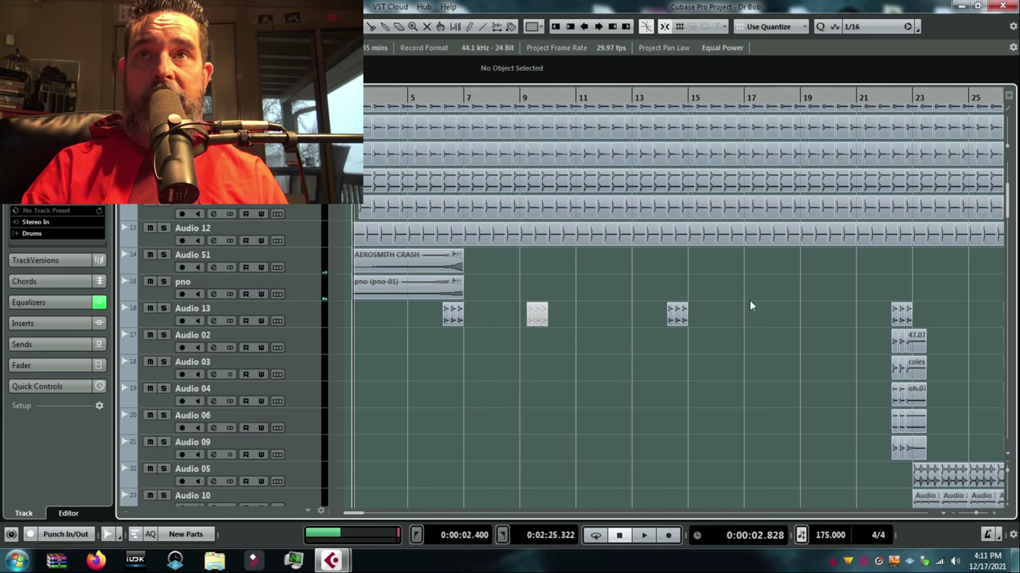
Set the Mix of the Flanger insert on Stereo Out to 0 during intro playback and close the plug-in and mixer.
{"action": "key", "text": "F3"}
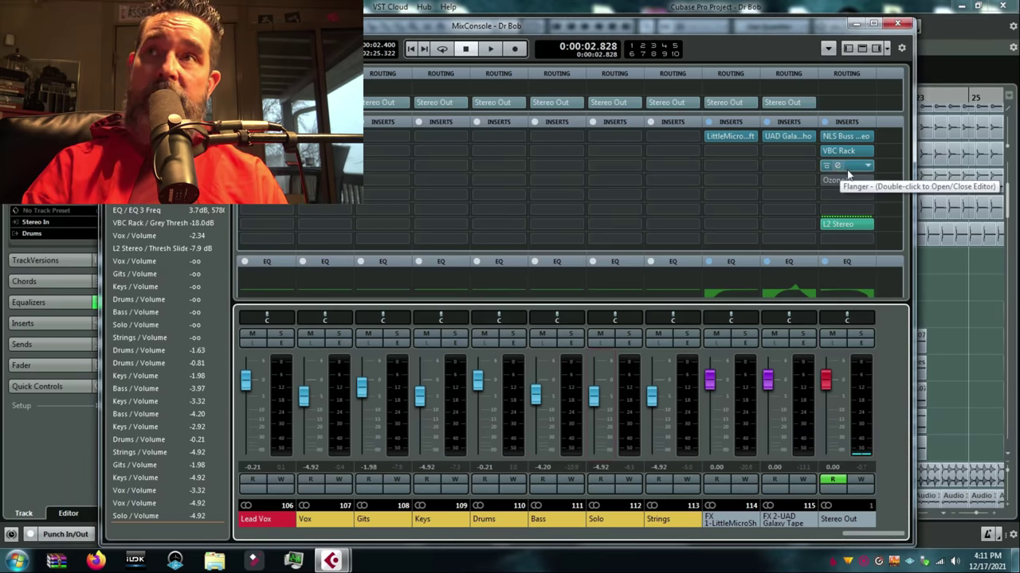
{"action": "left_click", "coordinate": [979, 302]}
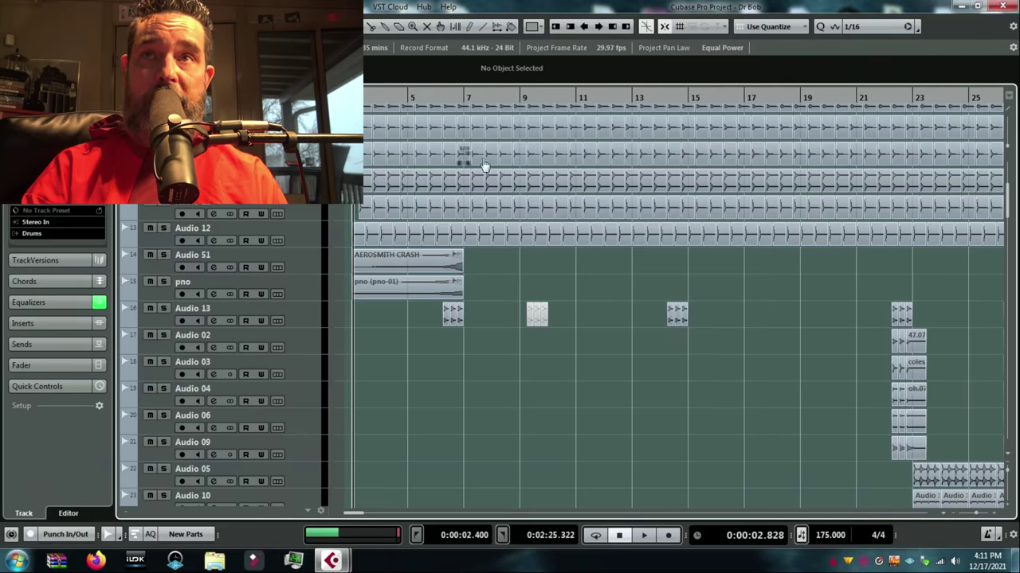
{"action": "key", "text": "F3"}
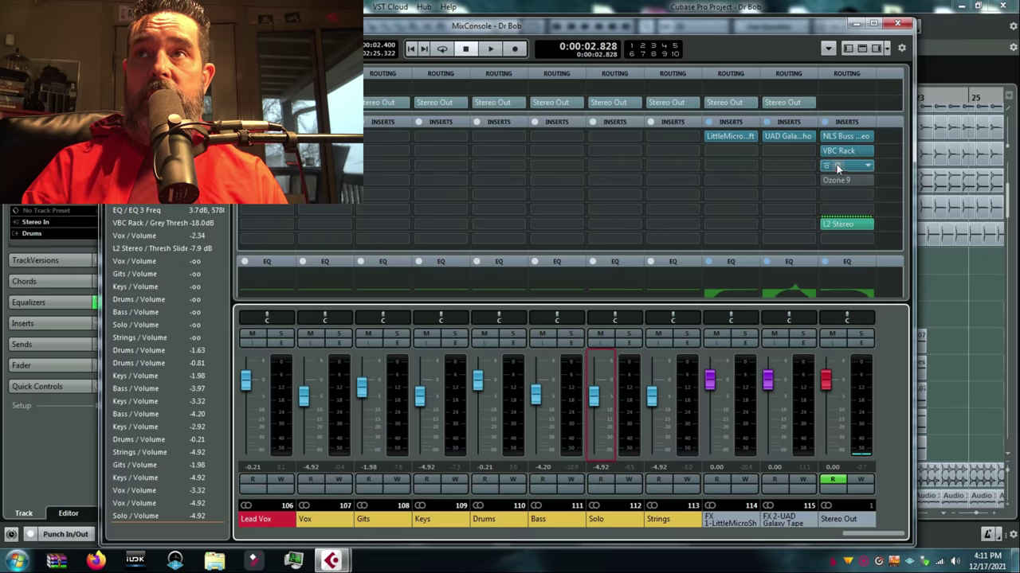
{"action": "left_click", "coordinate": [837, 167]}
{"action": "key", "text": "space"}
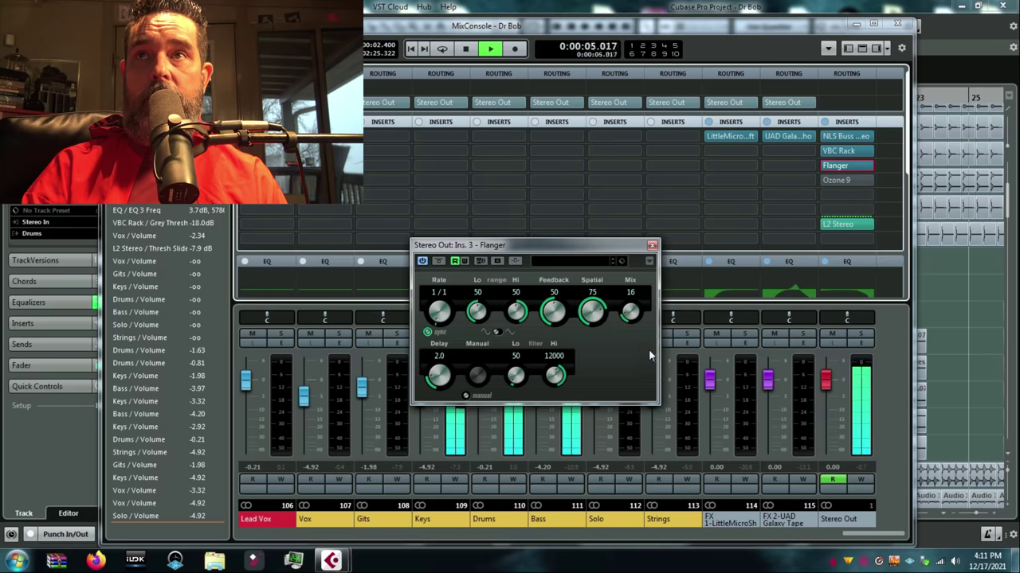
{"action": "scroll", "coordinate": [635, 321], "scroll_direction": "down", "scroll_amount": 5}
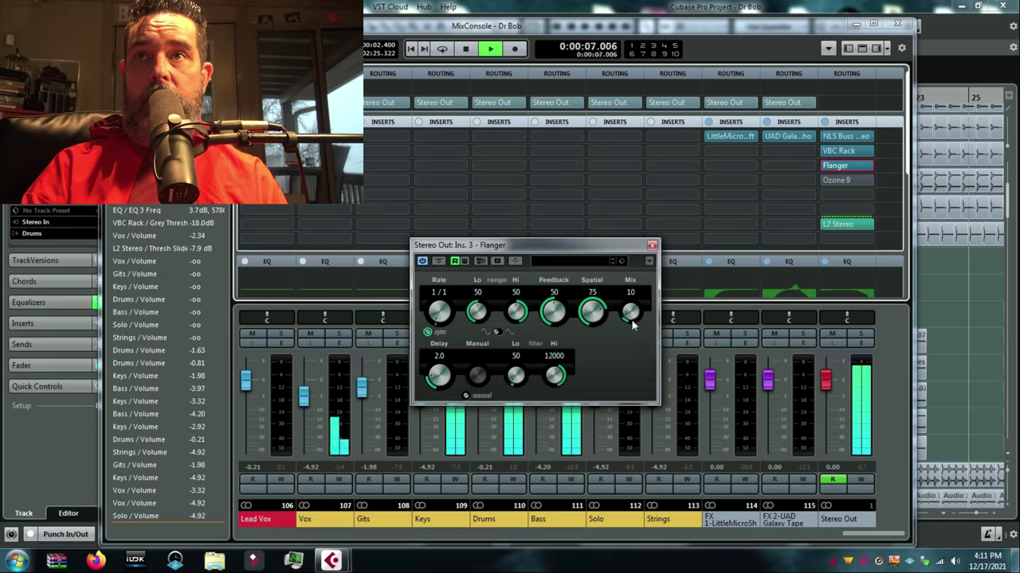
{"action": "scroll", "coordinate": [632, 323], "scroll_direction": "down", "scroll_amount": 2}
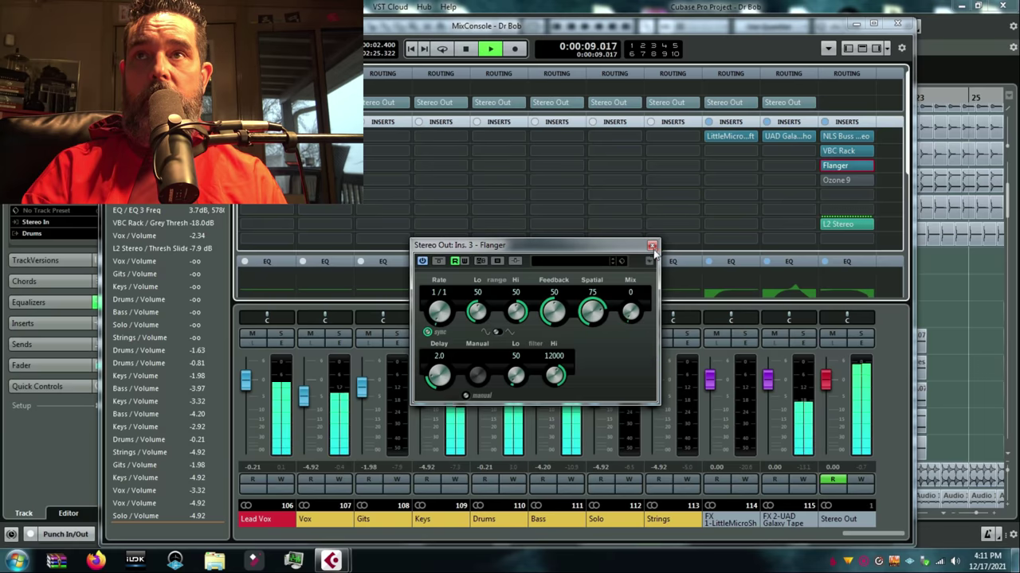
{"action": "key", "text": "space"}
{"action": "left_click", "coordinate": [652, 245]}
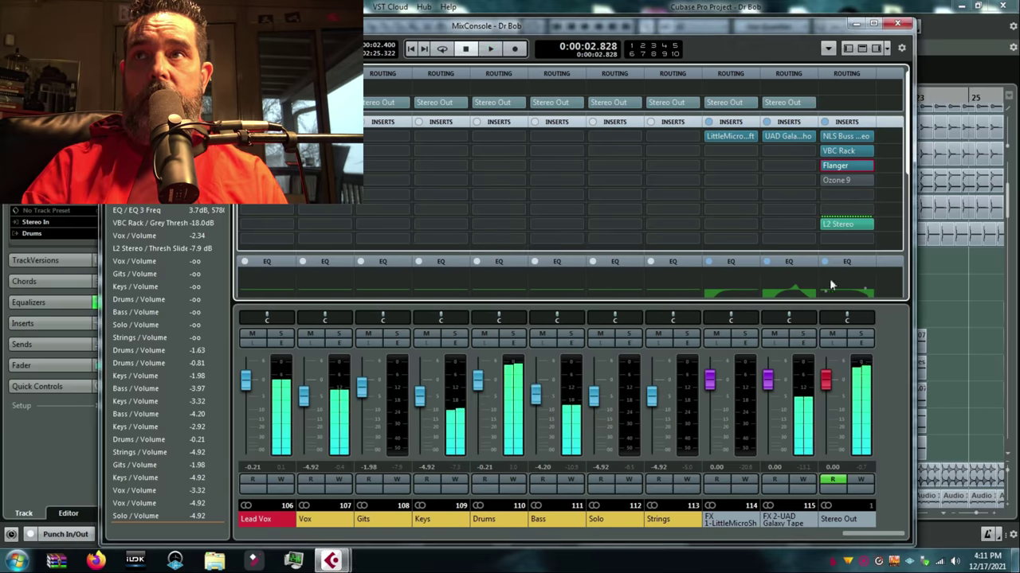
{"action": "key", "text": "F3"}
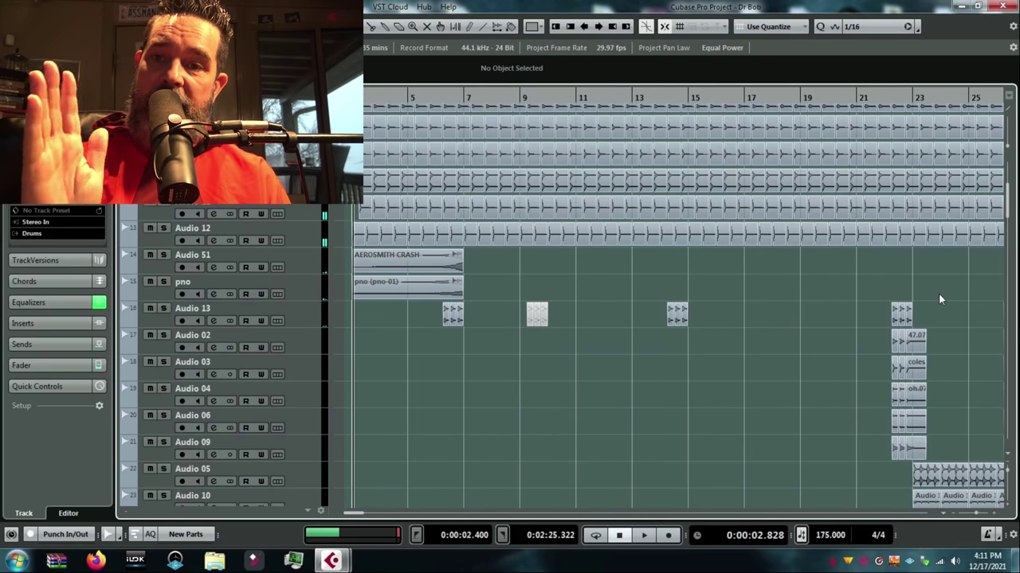
Play the song from the intro and briefly audition the PIANO_1 track in solo.
{"action": "key", "text": "space"}
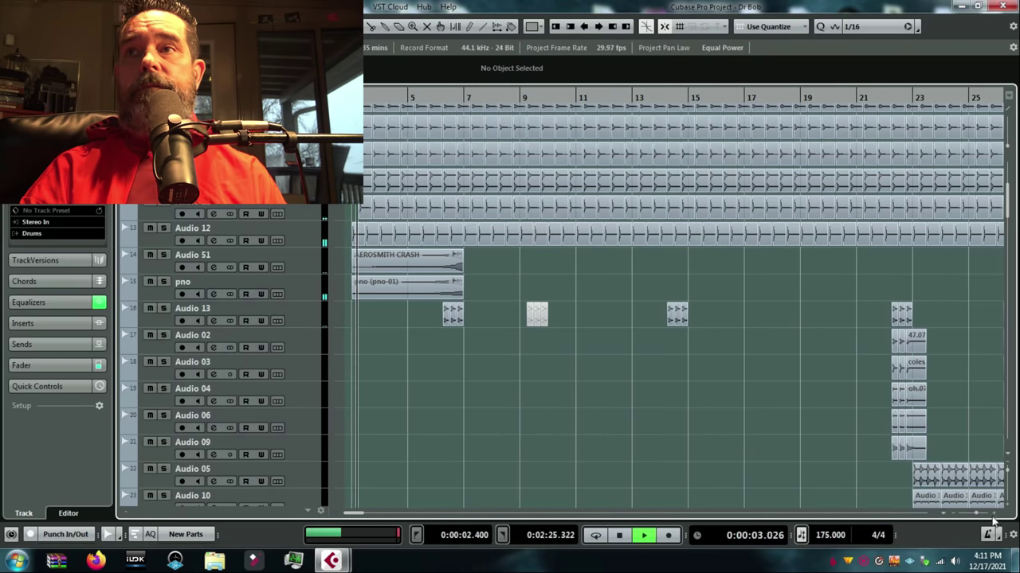
{"action": "left_click_drag", "start_coordinate": [978, 516], "coordinate": [973, 516]}
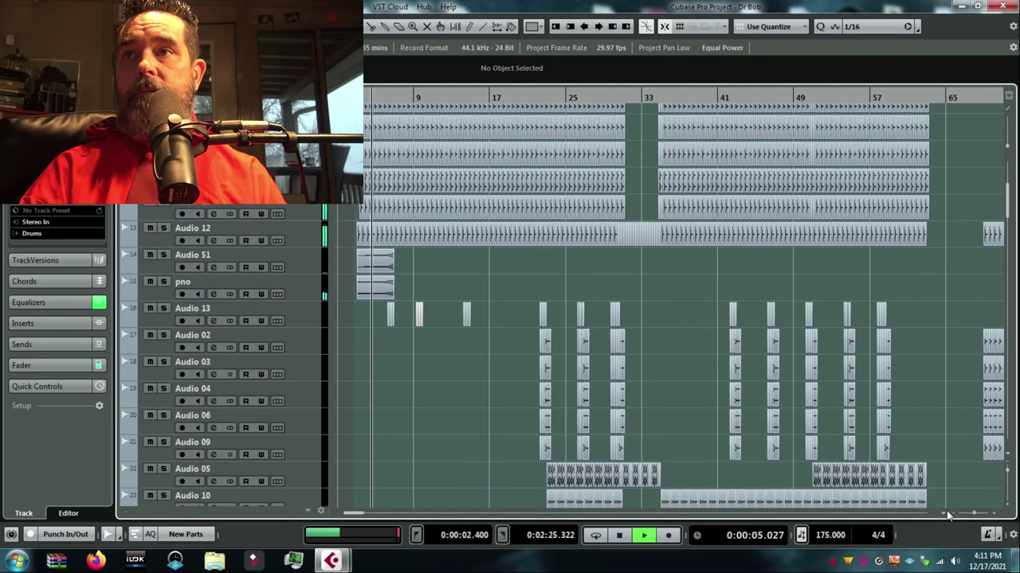
{"action": "scroll", "coordinate": [443, 305], "scroll_direction": "down", "scroll_amount": 5}
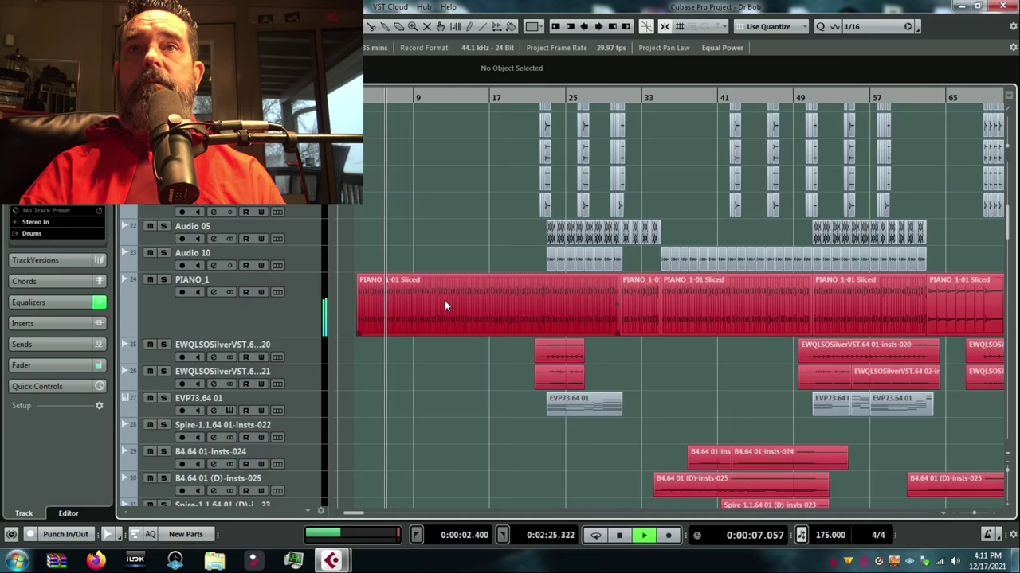
{"action": "scroll", "coordinate": [443, 305], "scroll_direction": "down", "scroll_amount": 3}
{"action": "scroll", "coordinate": [444, 300], "scroll_direction": "down", "scroll_amount": 4}
{"action": "scroll", "coordinate": [444, 299], "scroll_direction": "up", "scroll_amount": 9}
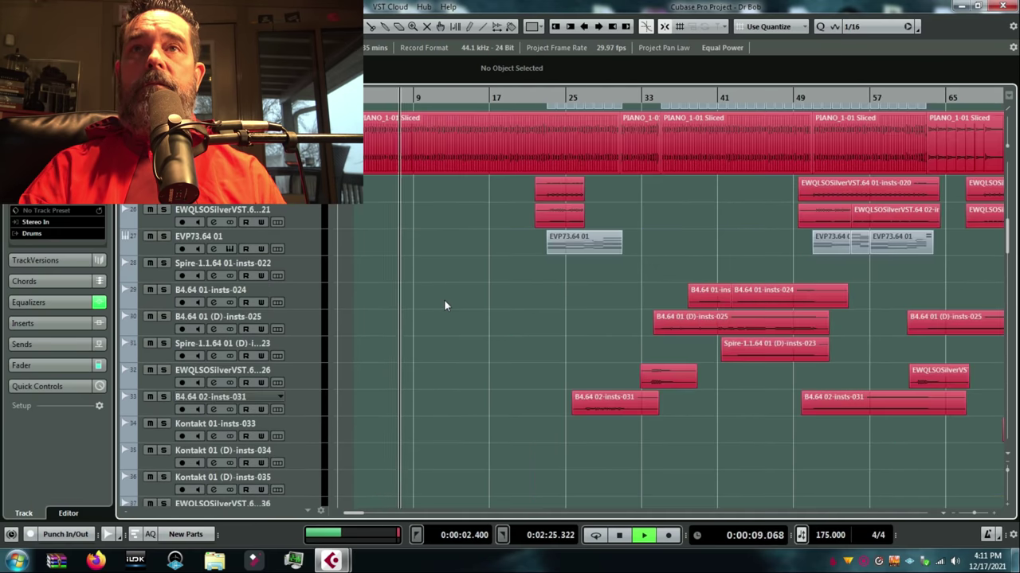
{"action": "left_click", "coordinate": [164, 280]}
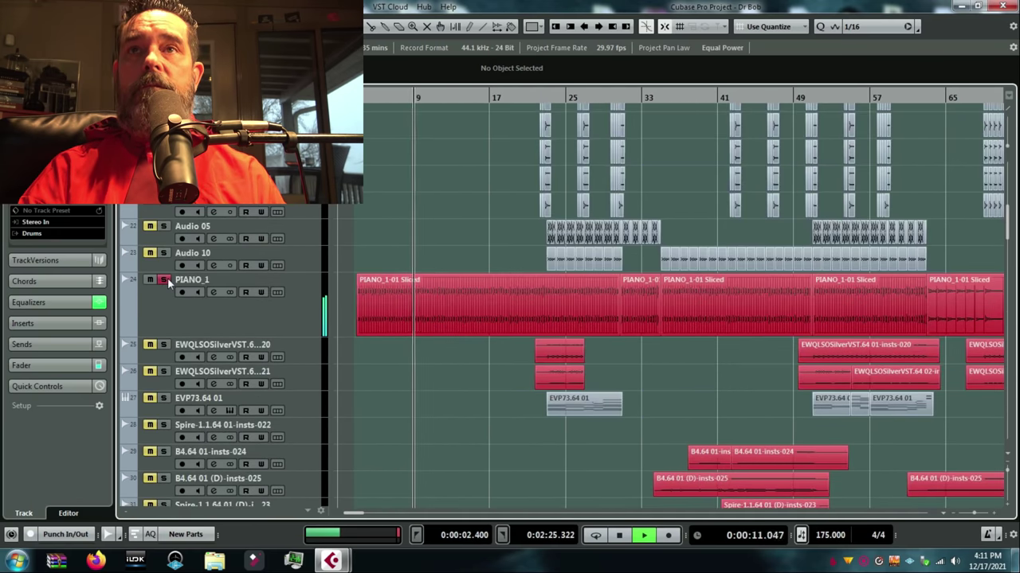
{"action": "scroll", "coordinate": [438, 332], "scroll_direction": "up", "scroll_amount": 2}
{"action": "scroll", "coordinate": [491, 376], "scroll_direction": "down", "scroll_amount": 6}
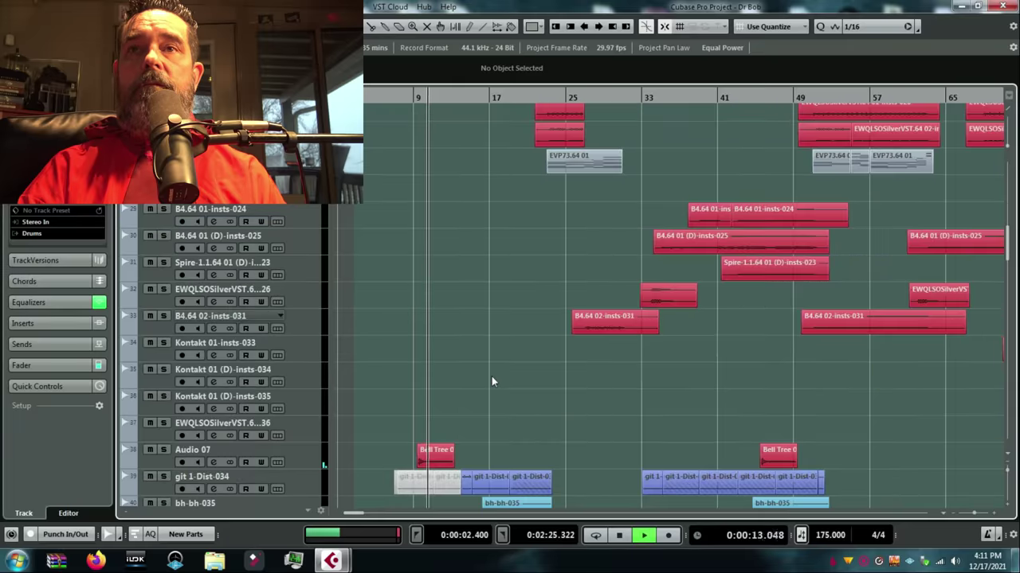
Briefly audition the Drums group in solo in the MixConsole and return to the arrangement.
{"action": "key", "text": "F3"}
{"action": "left_click", "coordinate": [513, 335]}
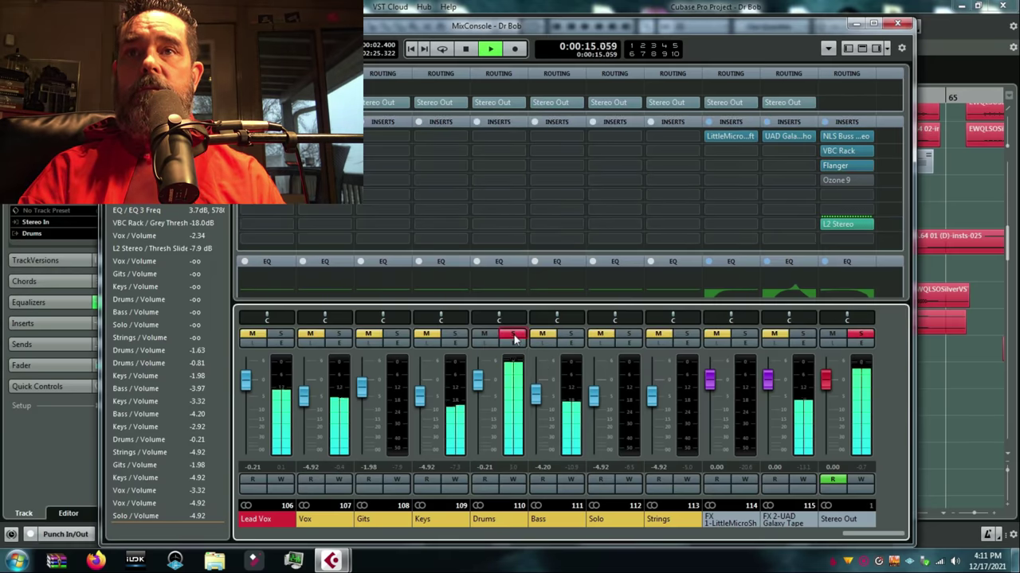
{"action": "left_click", "coordinate": [514, 339]}
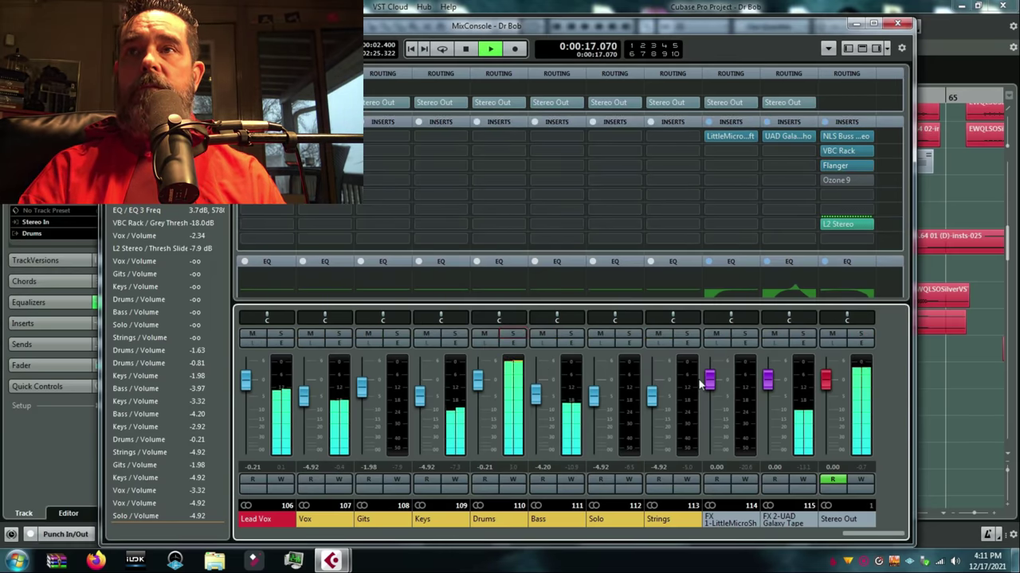
{"action": "key", "text": "F3"}
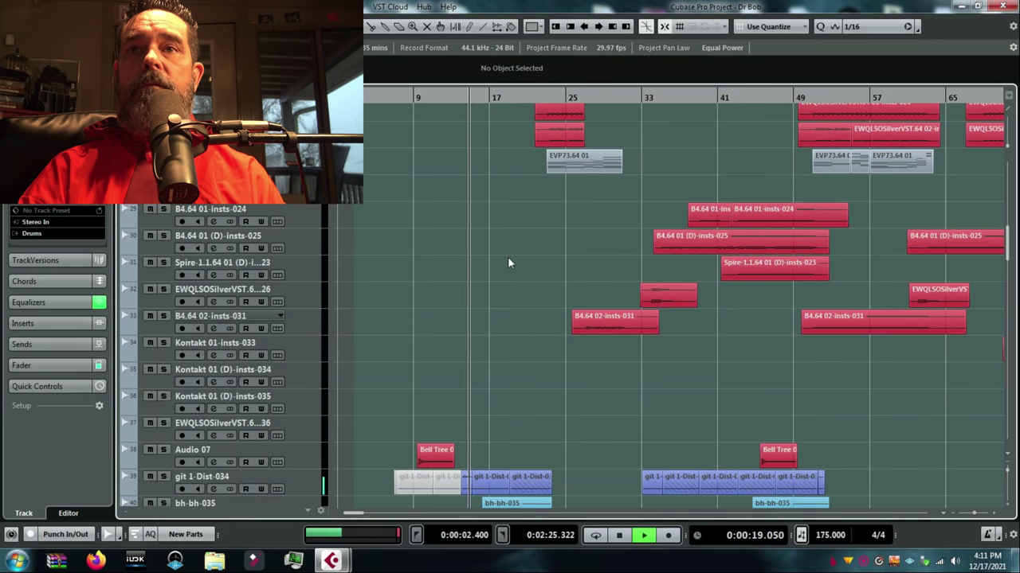
Audition the Strings group in solo, add the Keys group to it, and clear both solos.
{"action": "scroll", "coordinate": [509, 259], "scroll_direction": "down", "scroll_amount": 5}
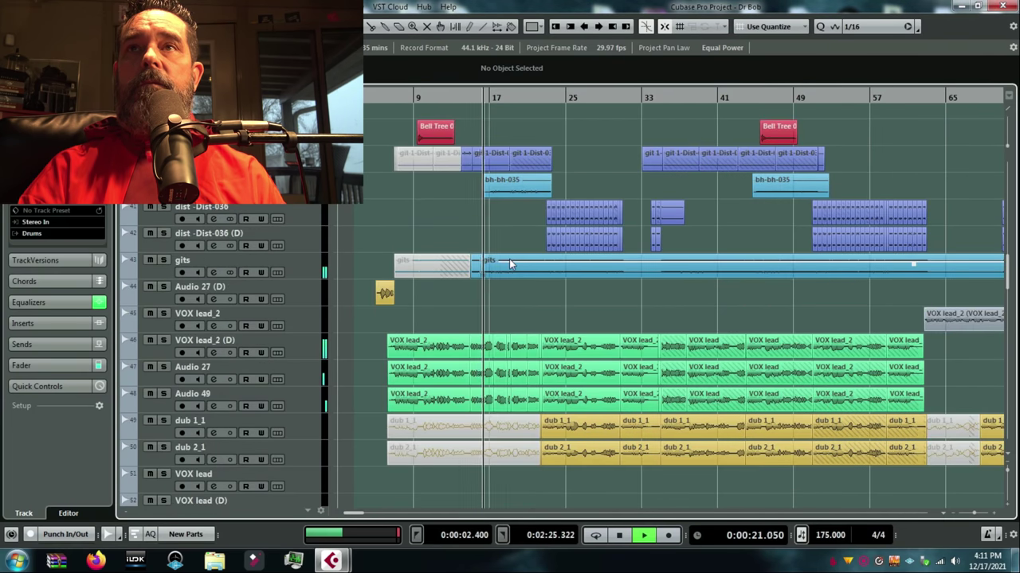
{"action": "scroll", "coordinate": [509, 259], "scroll_direction": "up", "scroll_amount": 5}
{"action": "scroll", "coordinate": [511, 259], "scroll_direction": "up", "scroll_amount": 4}
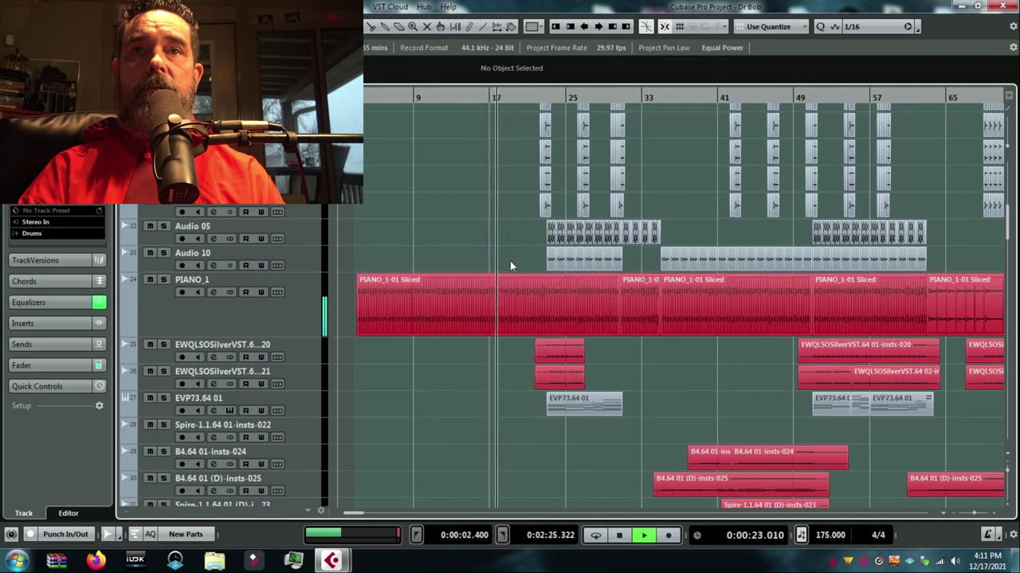
{"action": "key", "text": "F3"}
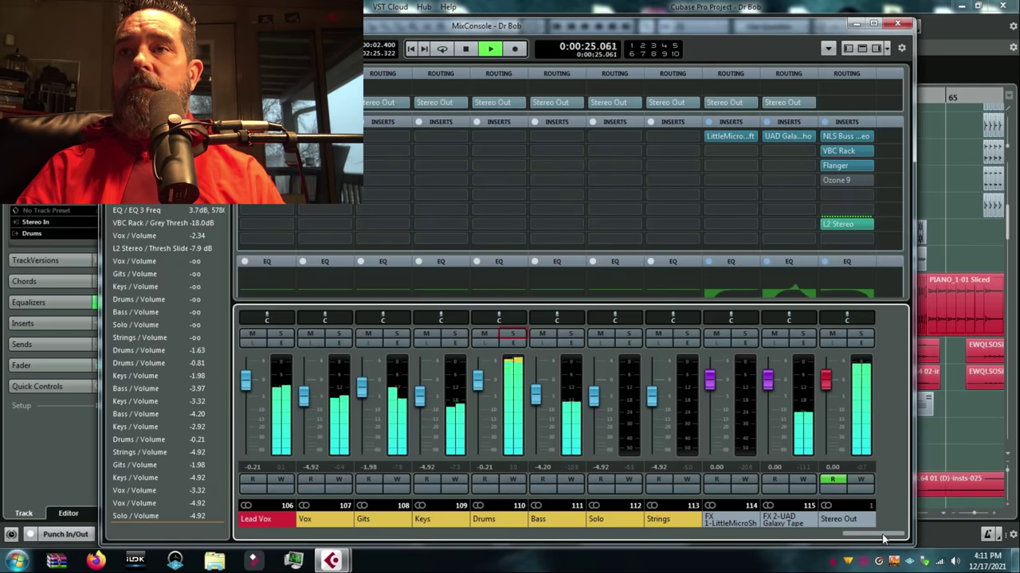
{"action": "left_click", "coordinate": [687, 334]}
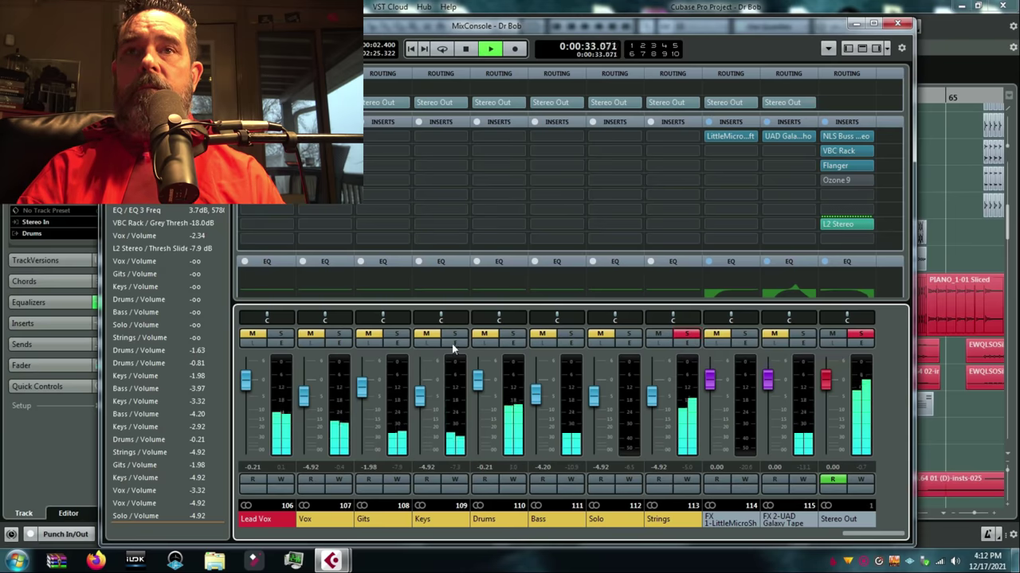
{"action": "left_click", "coordinate": [453, 336]}
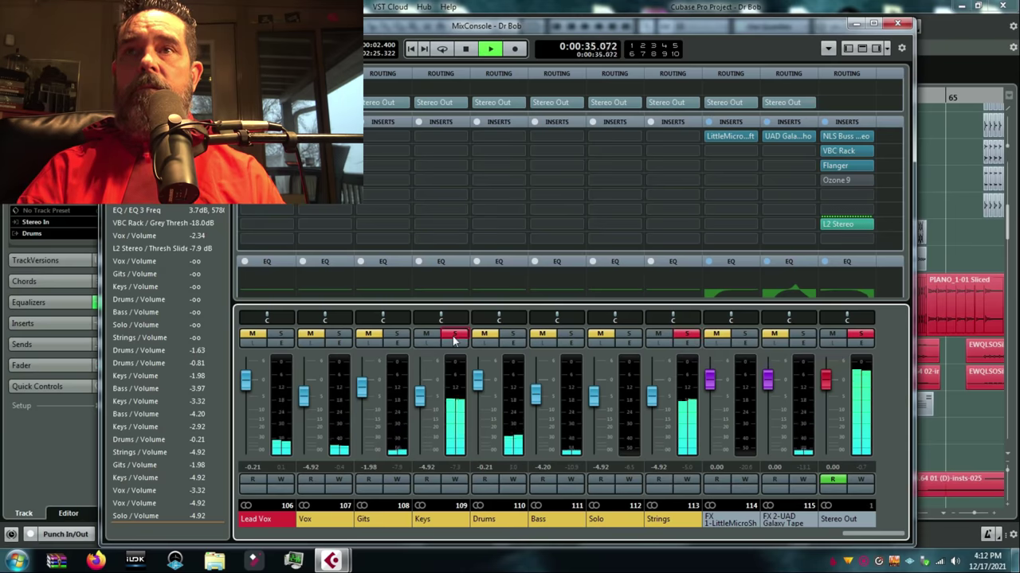
{"action": "left_click", "coordinate": [453, 336]}
{"action": "left_click", "coordinate": [686, 335]}
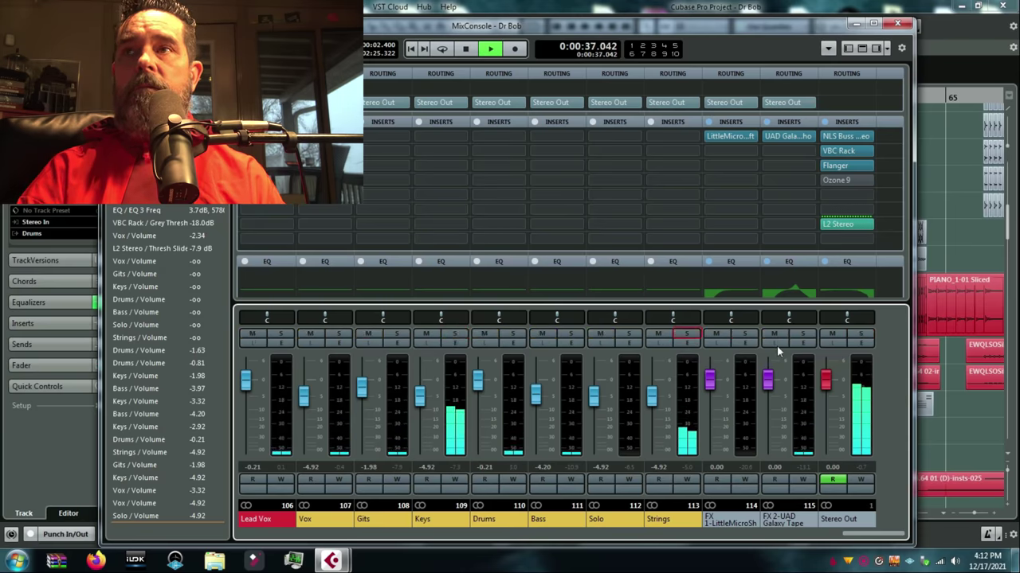
Stop playback from the arrangement and reopen the MixConsole.
{"action": "left_click", "coordinate": [941, 419]}
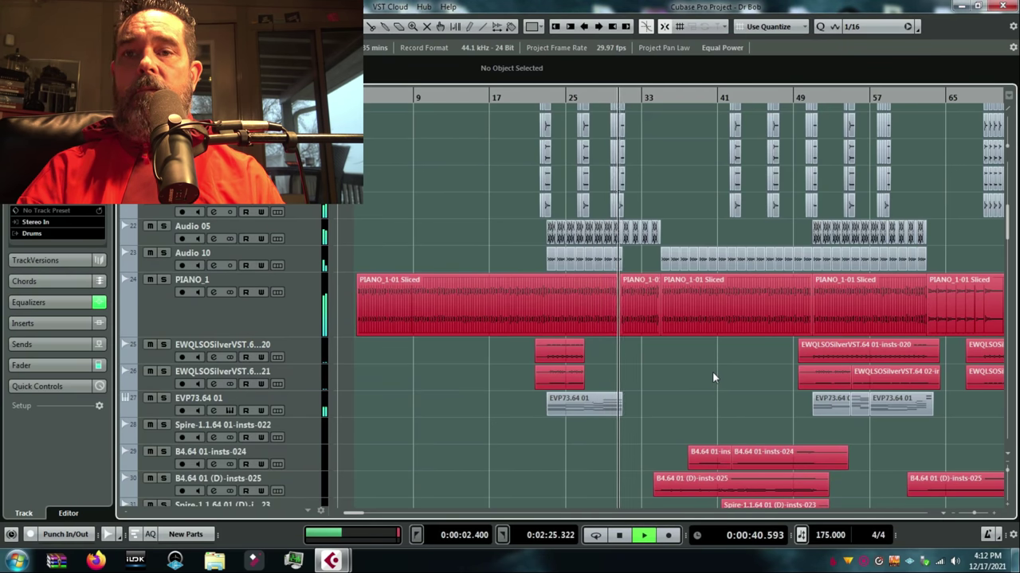
{"action": "key", "text": "space"}
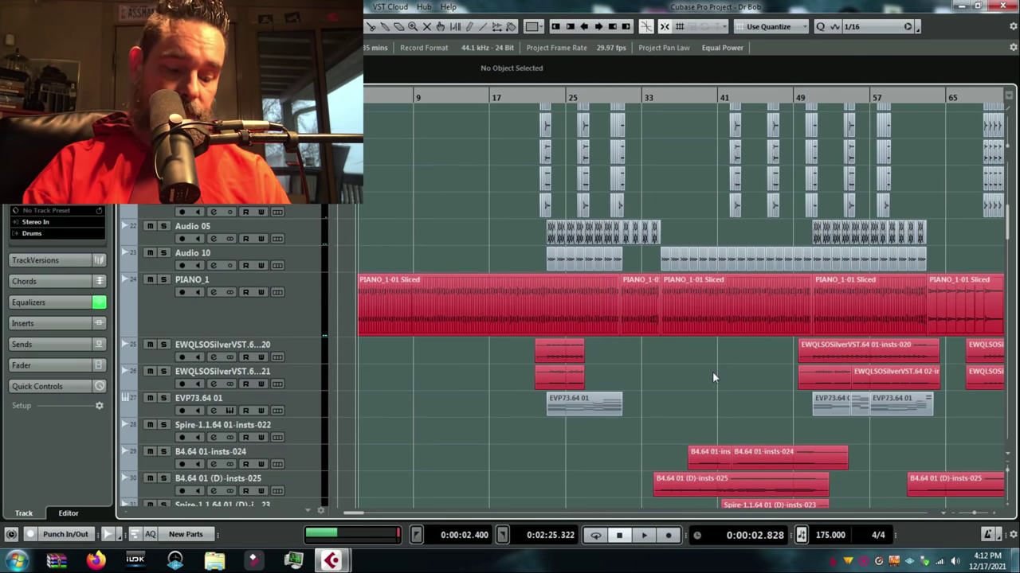
{"action": "key", "text": "F3"}
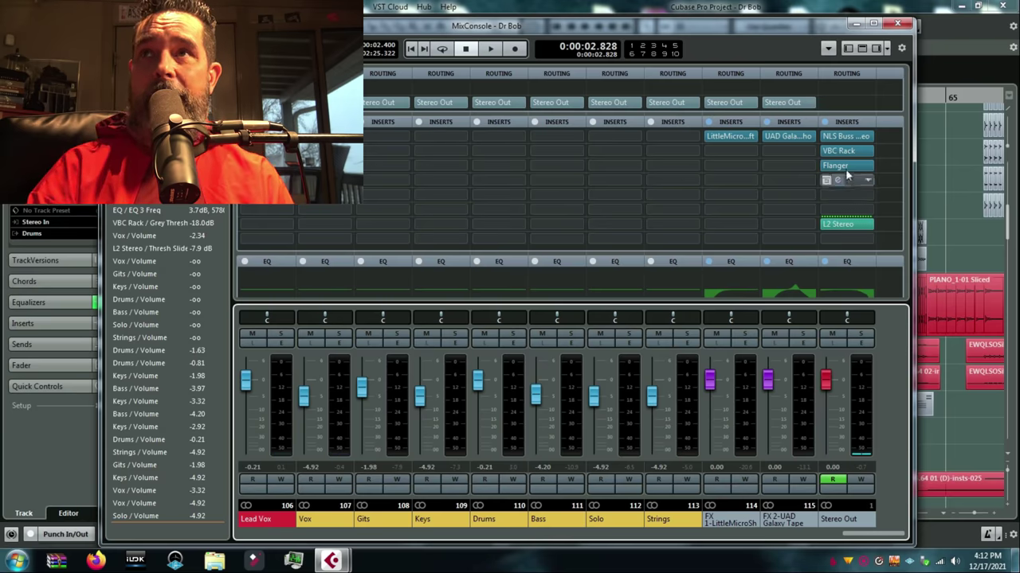
Play the mix from about 0:31 and check the VBC Rack compressor meters on the Stereo Out, ending with the plug-in closed.
{"action": "key", "text": "F3"}
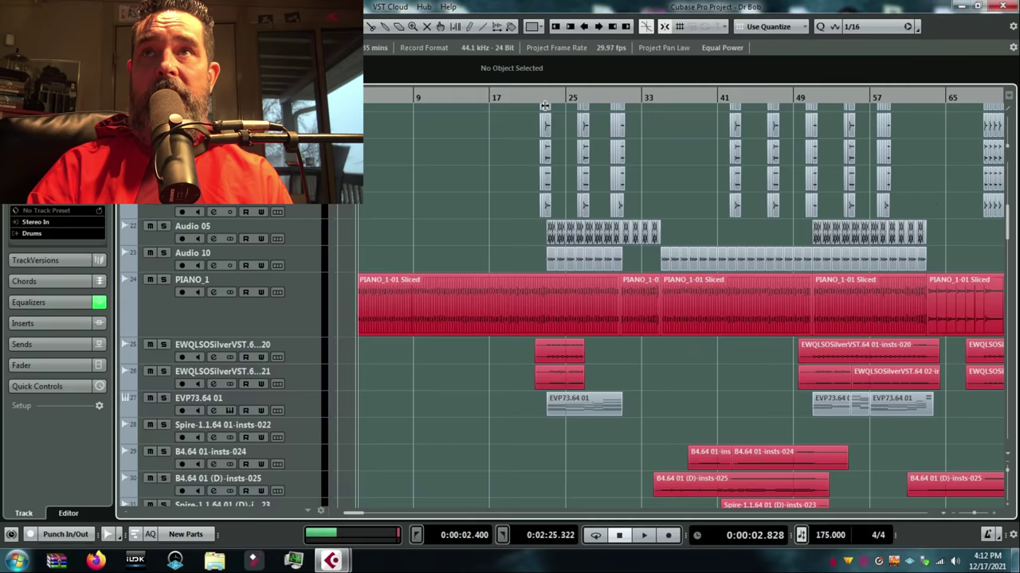
{"action": "left_click", "coordinate": [553, 98]}
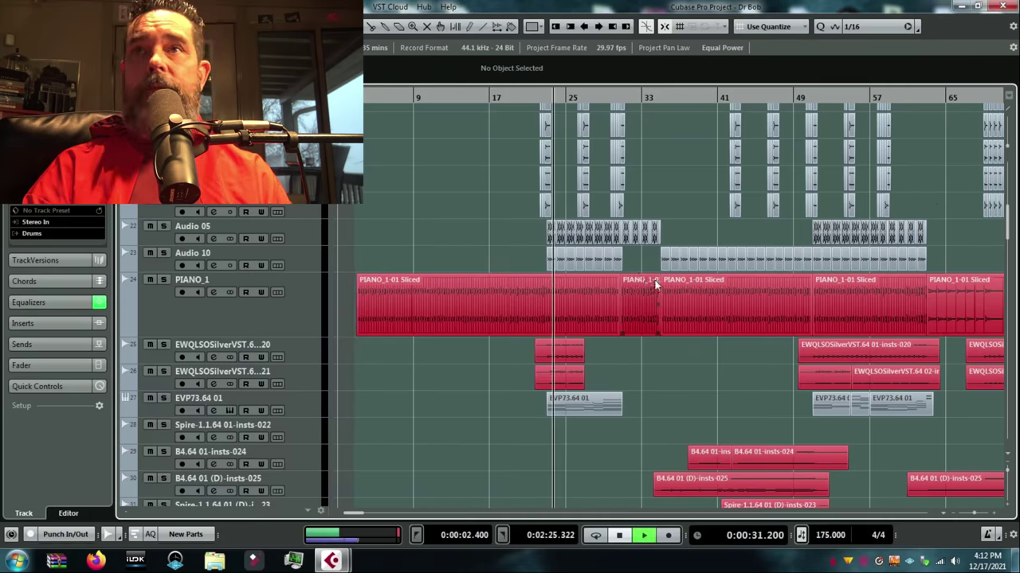
{"action": "key", "text": "F3"}
{"action": "left_click", "coordinate": [836, 153]}
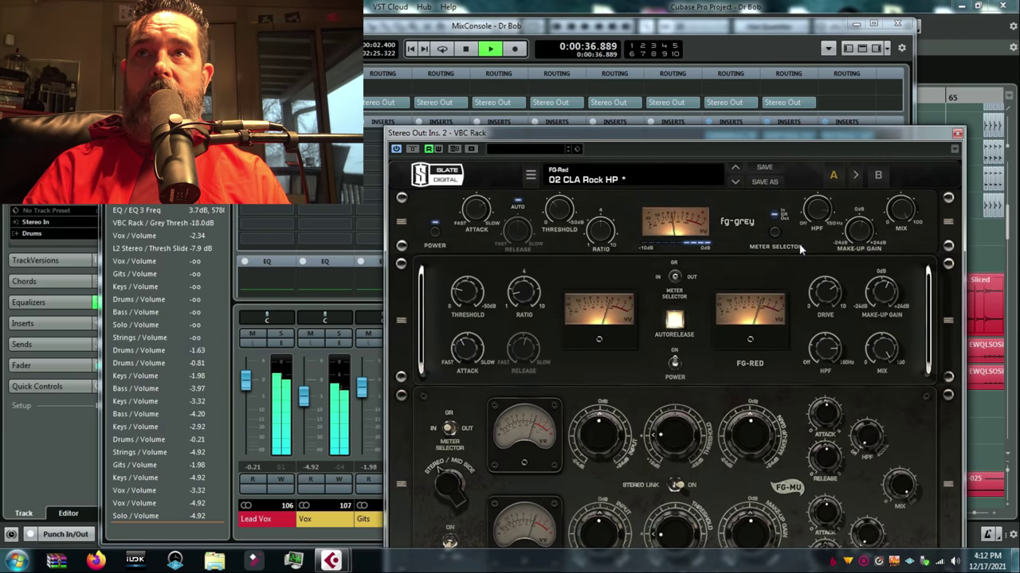
{"action": "key", "text": "space"}
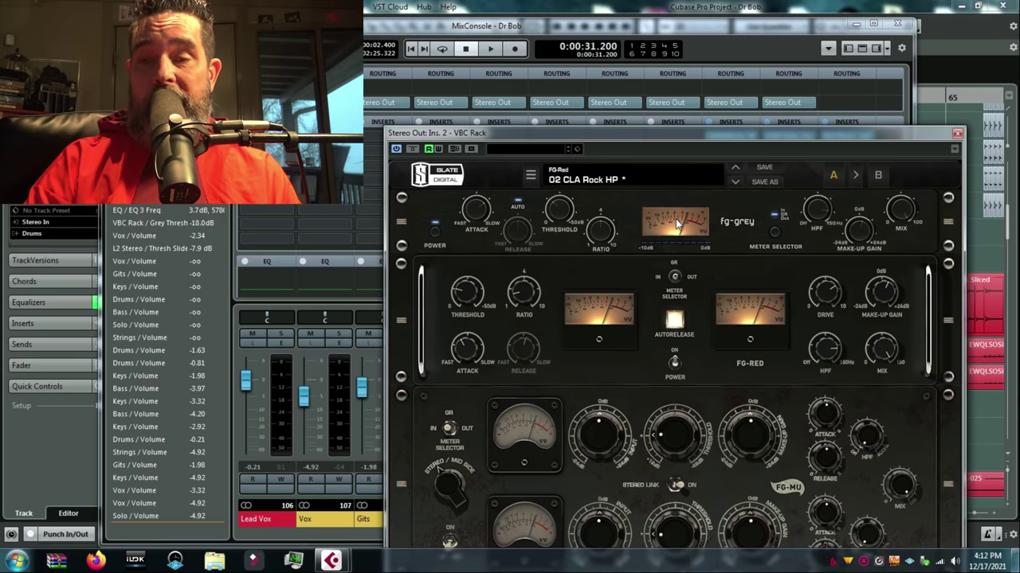
{"action": "key", "text": "space"}
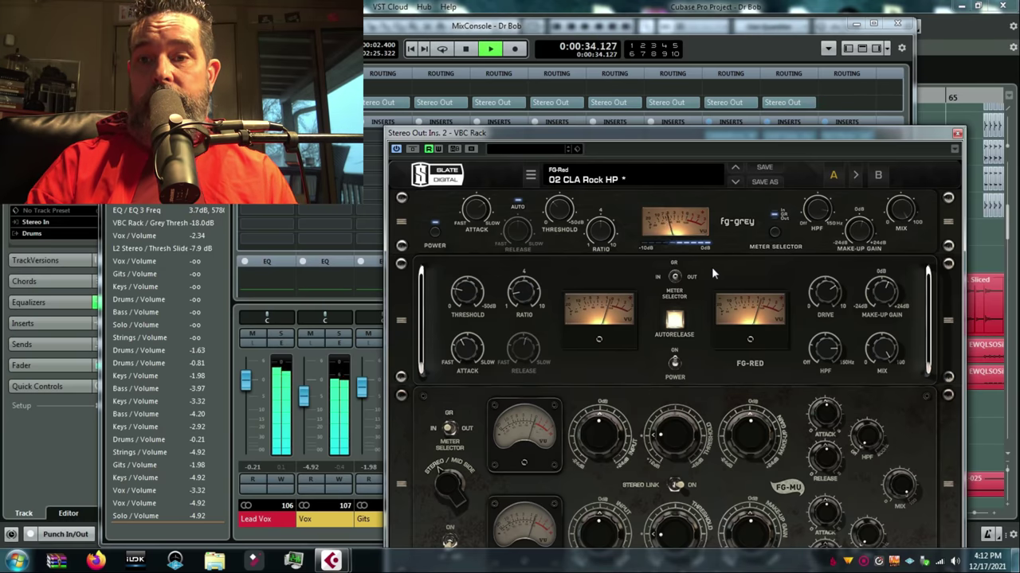
{"action": "key", "text": "space"}
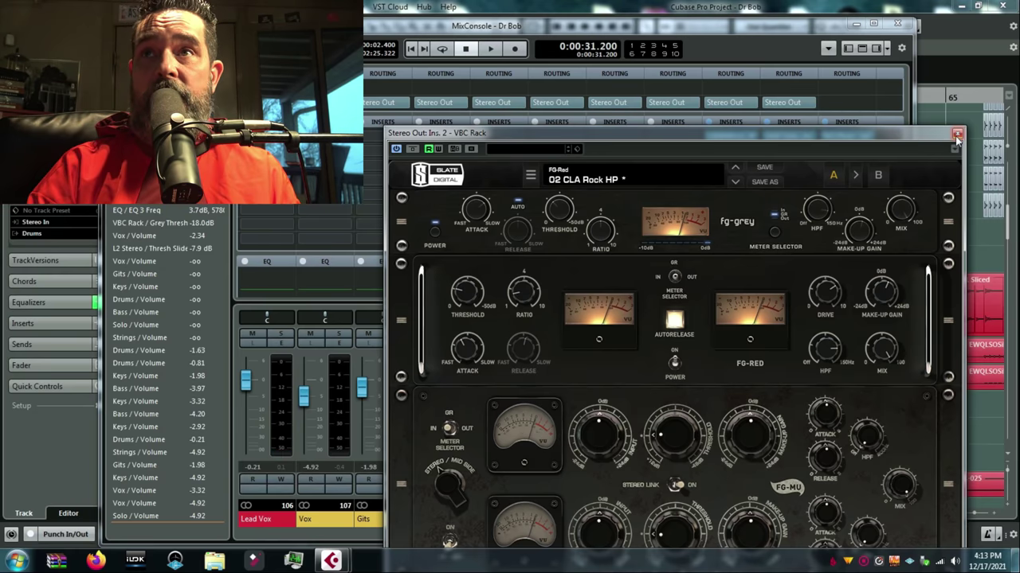
{"action": "left_click", "coordinate": [957, 135]}
Pull the Vox, Gits, Keys, Drums, Bass, Solo and Strings group faders all the way down to -oo, leaving the Lead Vox up.
{"action": "left_click_drag", "start_coordinate": [303, 396], "coordinate": [304, 450]}
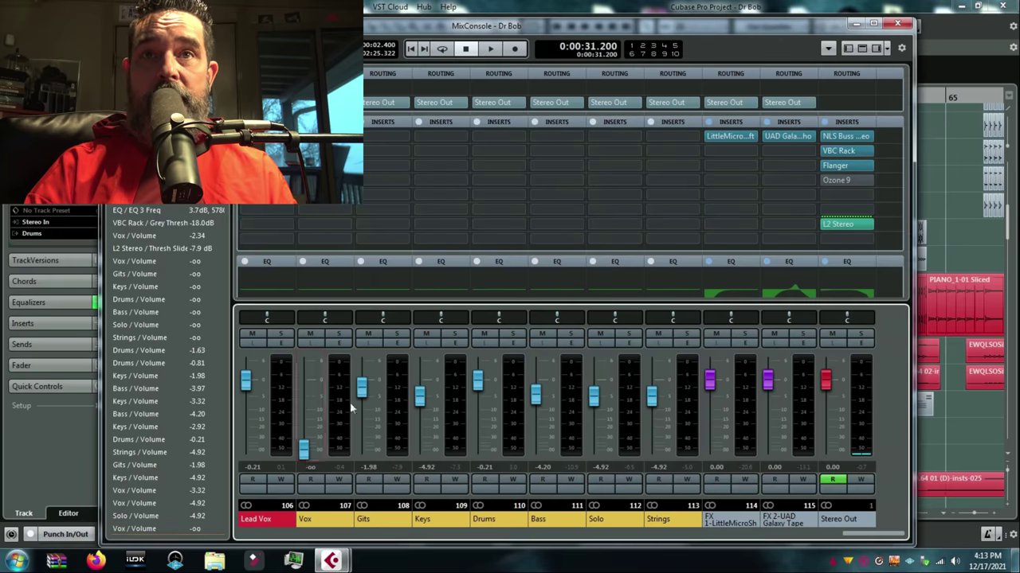
{"action": "left_click_drag", "start_coordinate": [362, 389], "coordinate": [362, 450]}
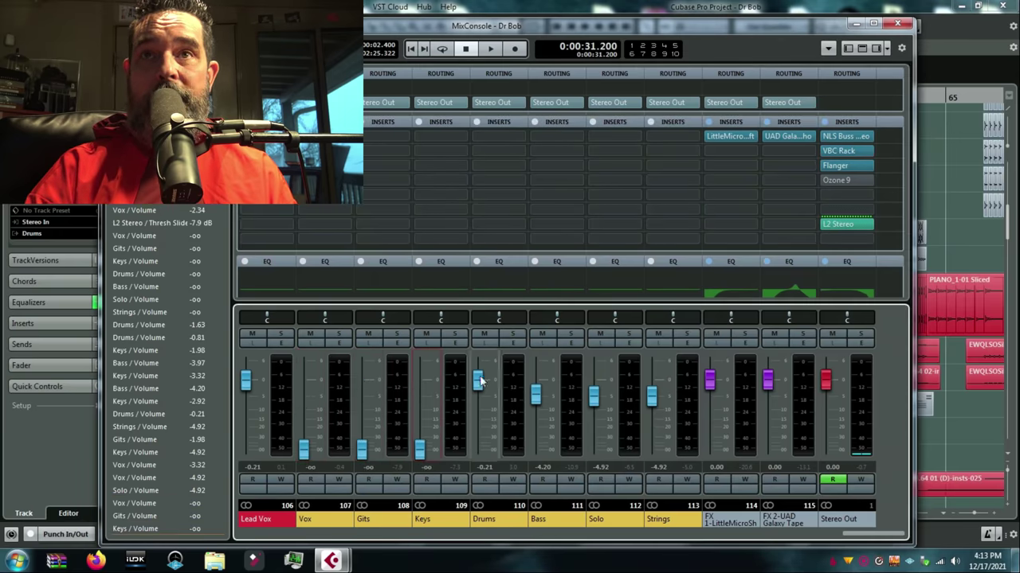
{"action": "left_click_drag", "start_coordinate": [478, 382], "coordinate": [477, 450]}
{"action": "left_click_drag", "start_coordinate": [535, 394], "coordinate": [535, 450]}
{"action": "left_click_drag", "start_coordinate": [593, 396], "coordinate": [593, 450]}
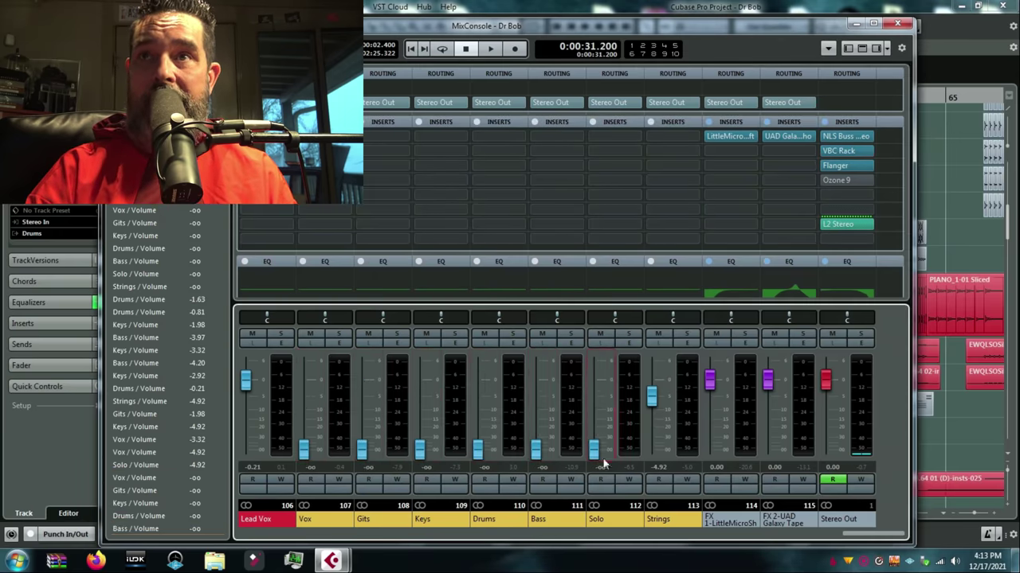
{"action": "left_click_drag", "start_coordinate": [652, 396], "coordinate": [652, 450]}
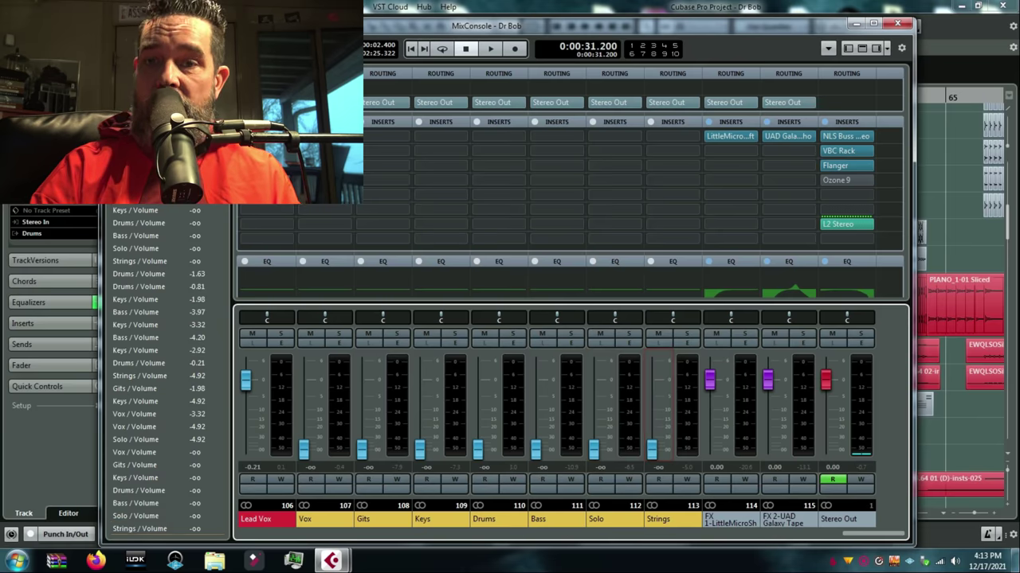
Reopen the Stereo Out's VBC Rack clear of the group faders and reset the Drums group volume to 0.00 dB.
{"action": "left_click", "coordinate": [839, 153]}
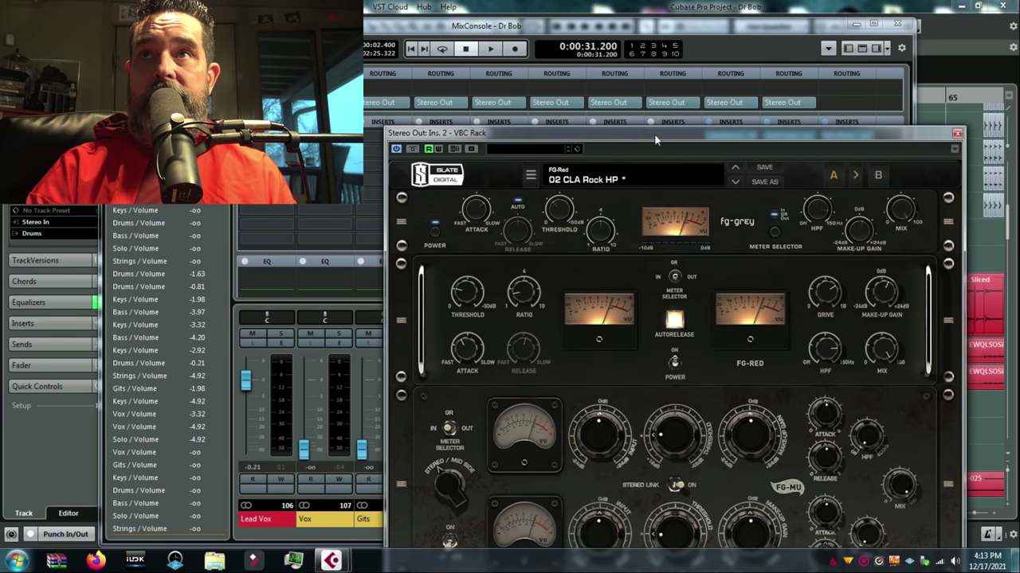
{"action": "left_click_drag", "start_coordinate": [654, 134], "coordinate": [917, 121]}
{"action": "left_click", "coordinate": [476, 452], "text": "ctrl"}
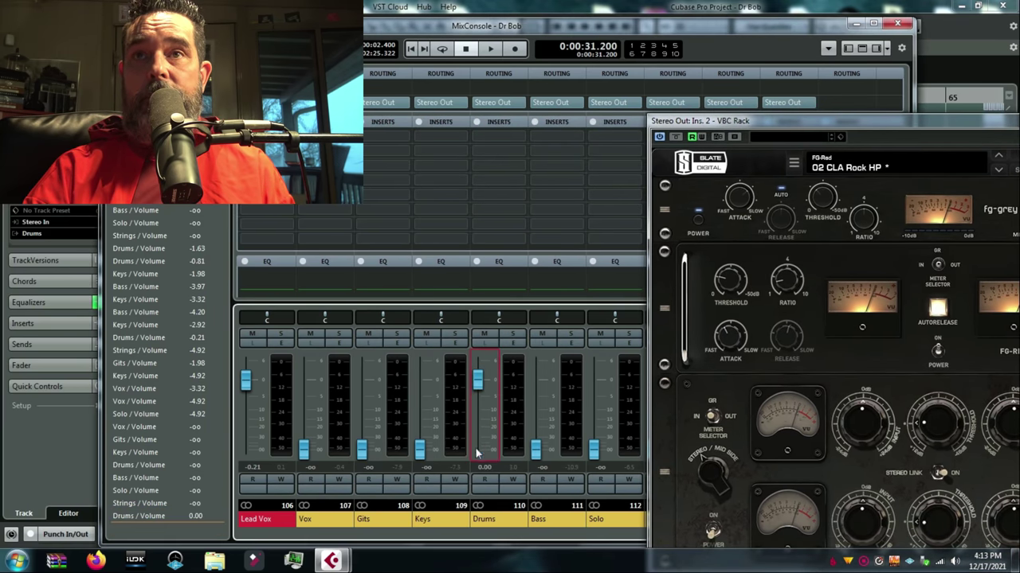
Set the FG-Grey compressor threshold to -11.2 dB in the VBC Rack while the lead vocal and drums play.
{"action": "left_click_drag", "start_coordinate": [822, 122], "coordinate": [694, 133]}
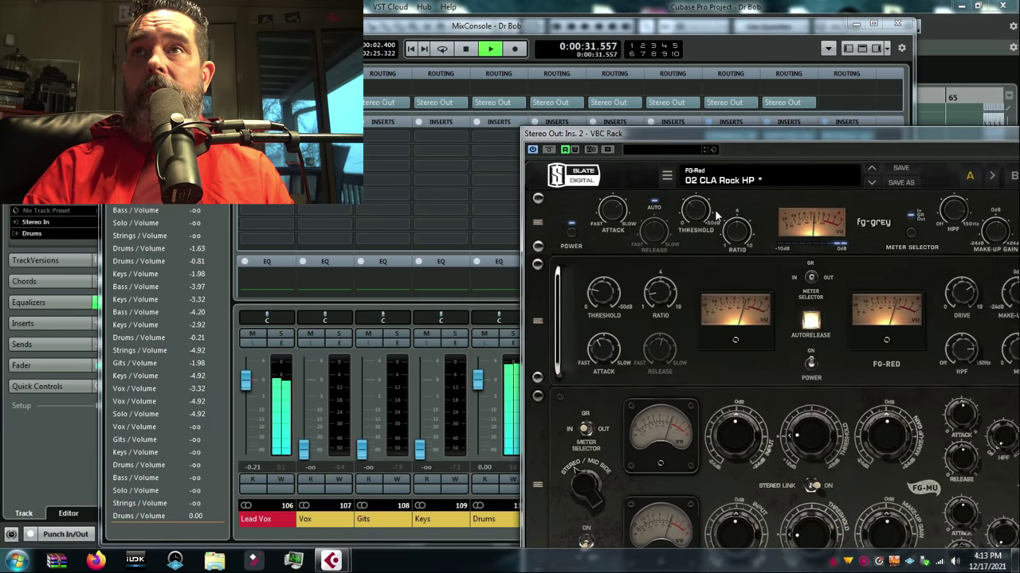
{"action": "mouse_move", "coordinate": [690, 229]}
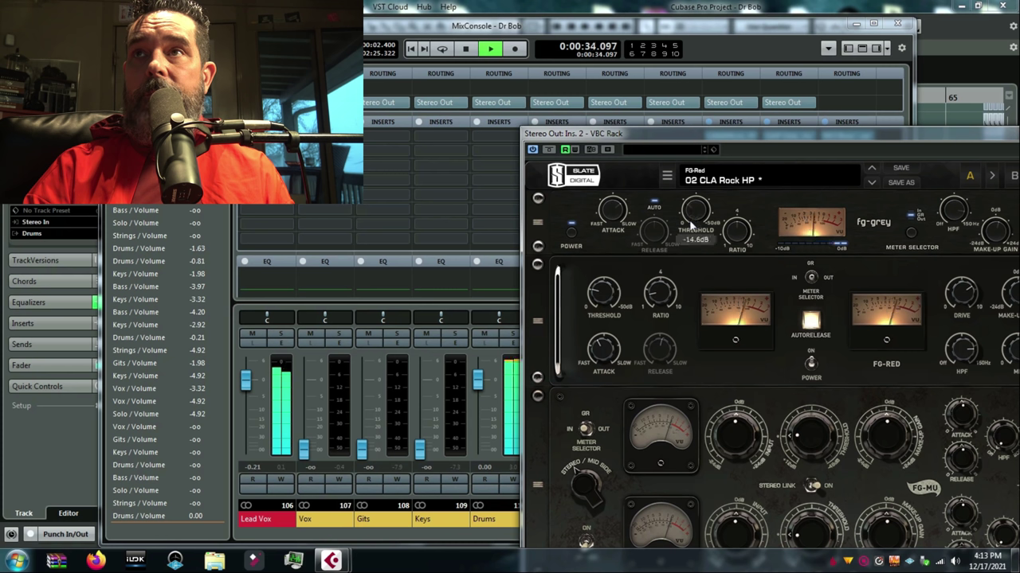
{"action": "left_click_drag", "start_coordinate": [688, 231], "coordinate": [688, 234]}
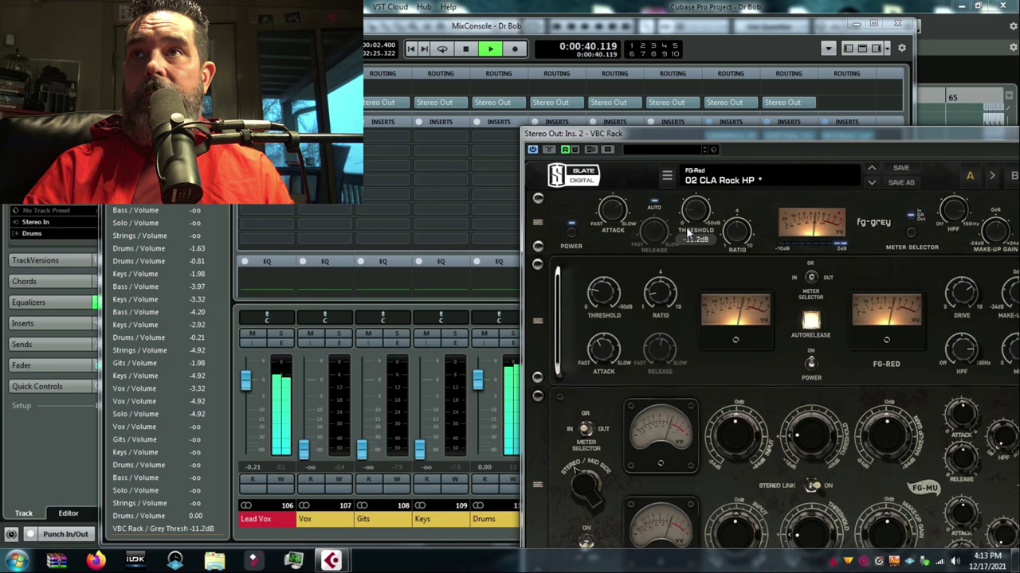
{"action": "key", "text": "space"}
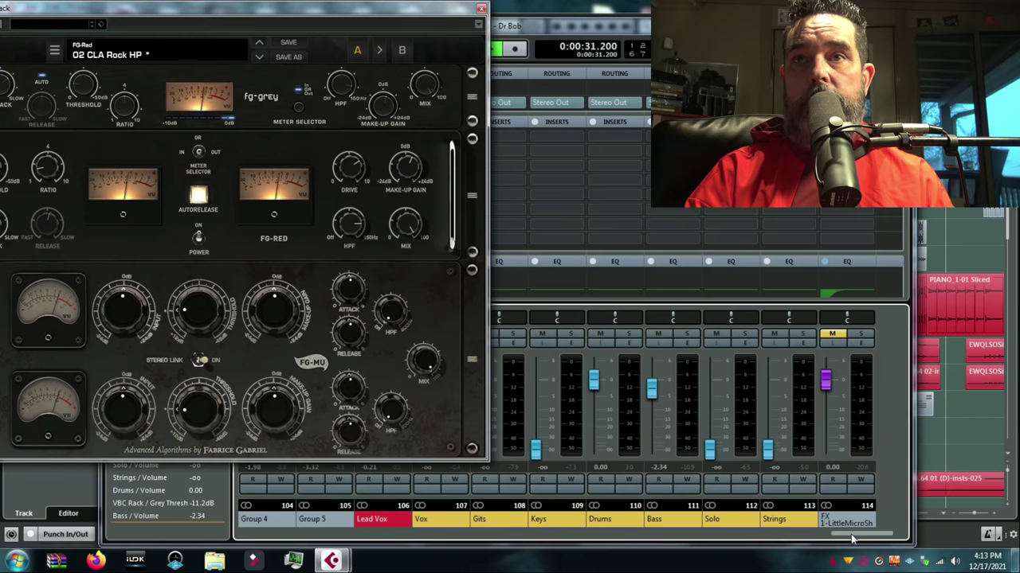
Bring the Keys group into the playing mix and set its volume to -5.70 dB.
{"action": "key", "text": "space"}
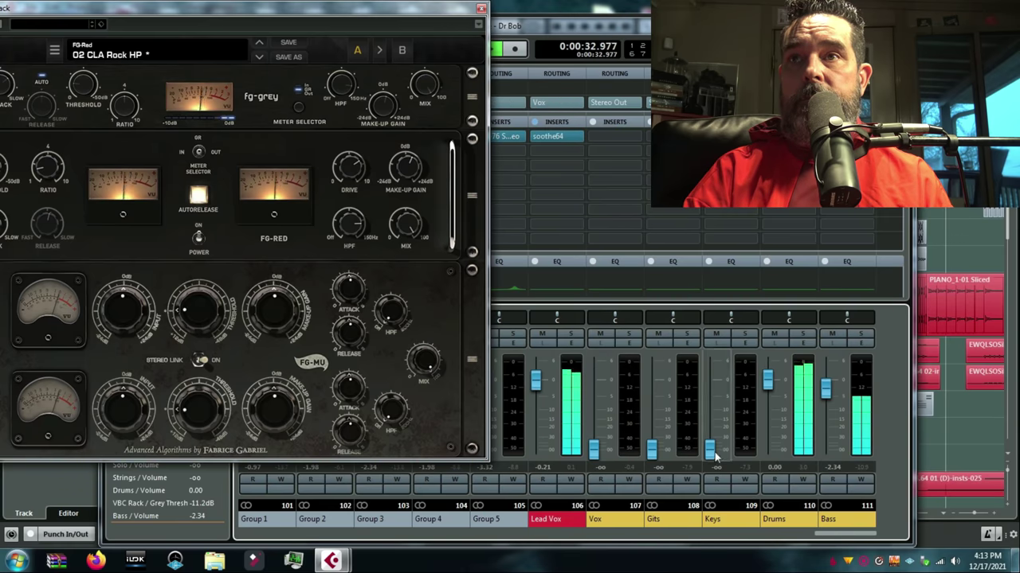
{"action": "left_click_drag", "start_coordinate": [709, 449], "coordinate": [710, 401]}
{"action": "scroll", "coordinate": [710, 401], "scroll_direction": "up", "scroll_amount": 4}
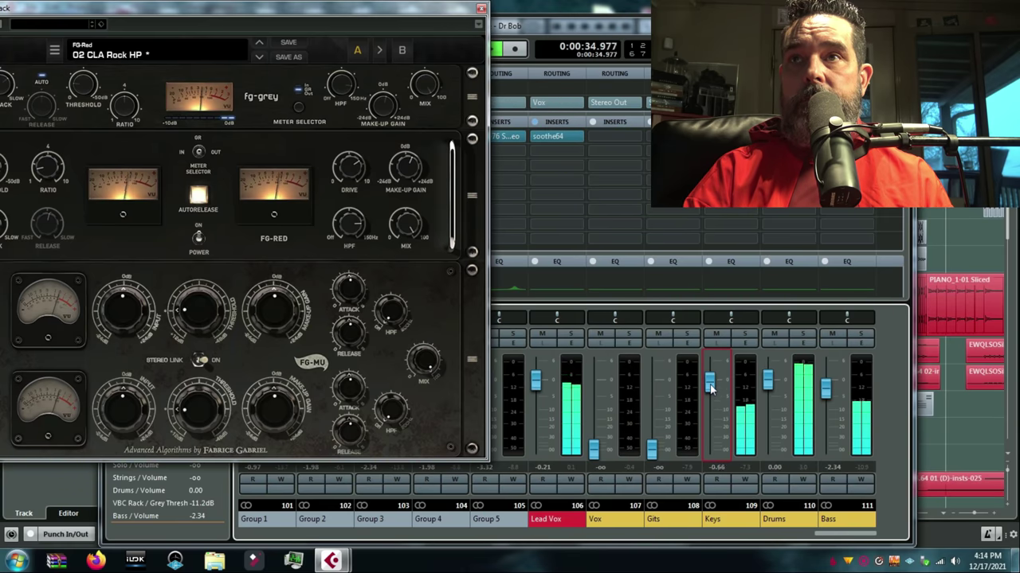
{"action": "scroll", "coordinate": [711, 403], "scroll_direction": "down", "scroll_amount": 4}
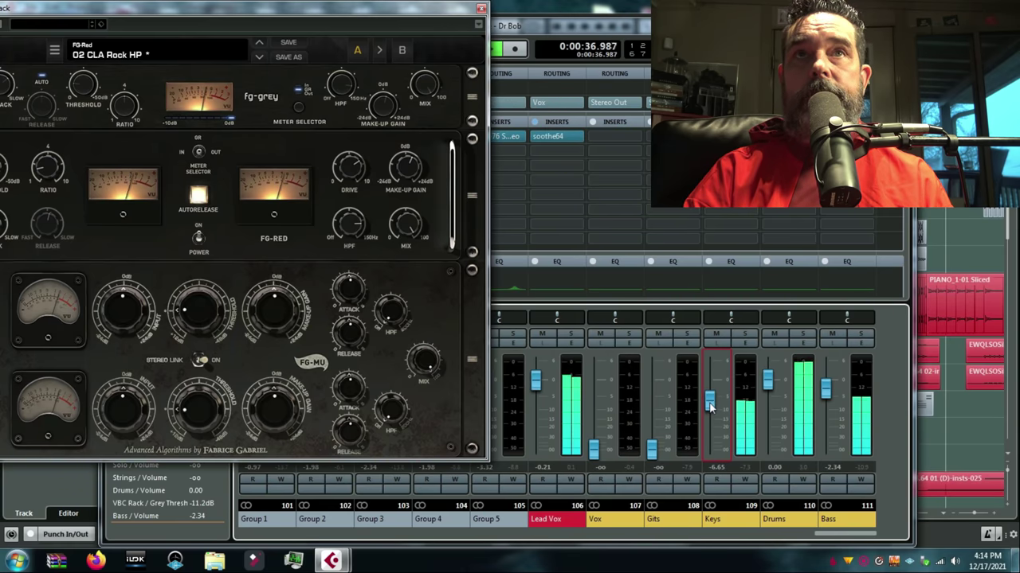
{"action": "scroll", "coordinate": [711, 405], "scroll_direction": "up", "scroll_amount": 1}
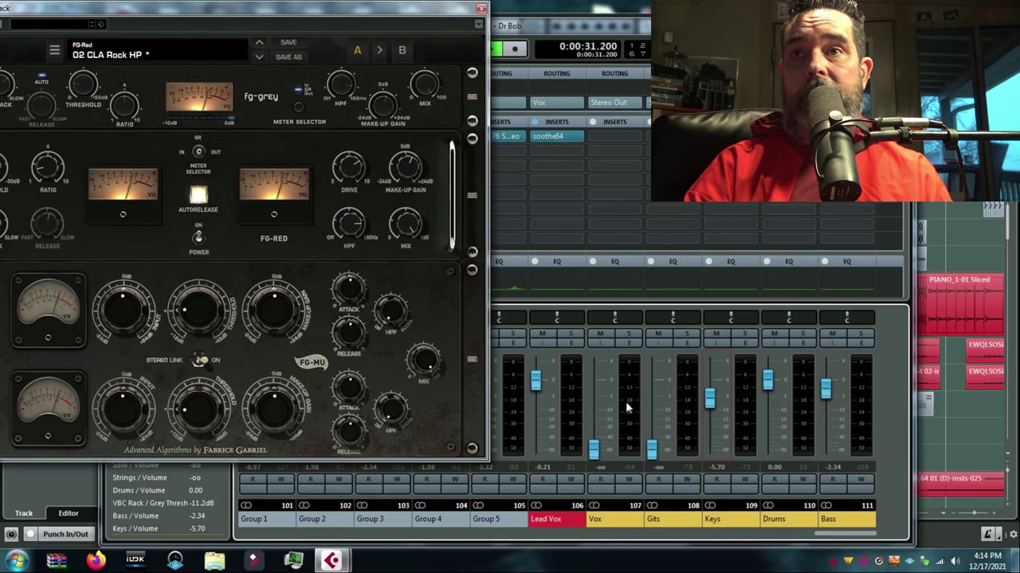
Raise the Strings group volume to -5.70 dB and replay the passage to check the balance.
{"action": "key", "text": "space"}
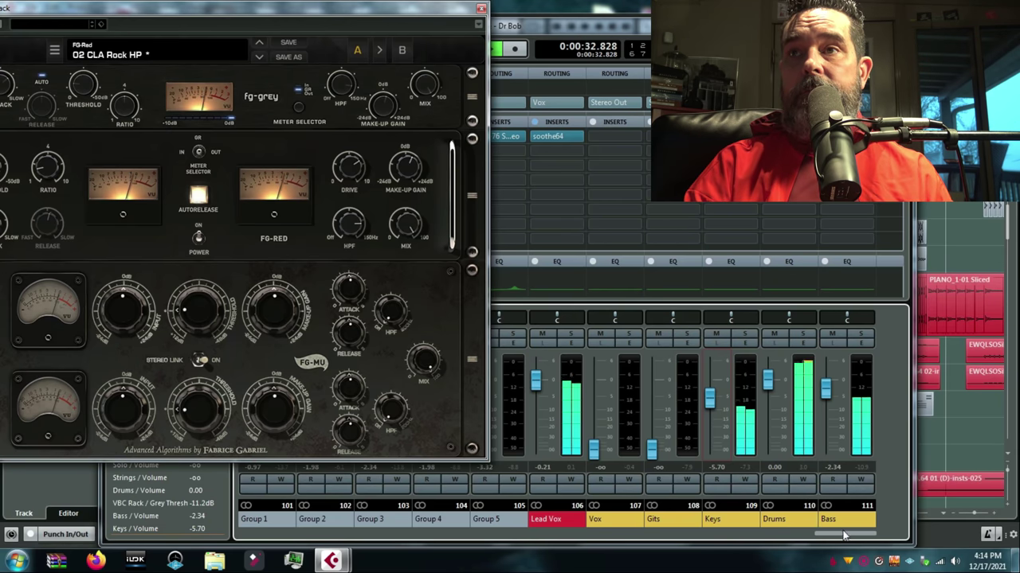
{"action": "scroll", "coordinate": [788, 525], "scroll_direction": "right", "scroll_amount": 2}
{"action": "key", "text": "space"}
{"action": "left_click_drag", "start_coordinate": [767, 450], "coordinate": [828, 401]}
{"action": "key", "text": "space"}
{"action": "key", "text": "space"}
{"action": "key", "text": "space"}
{"action": "key", "text": "space"}
{"action": "key", "text": "space"}
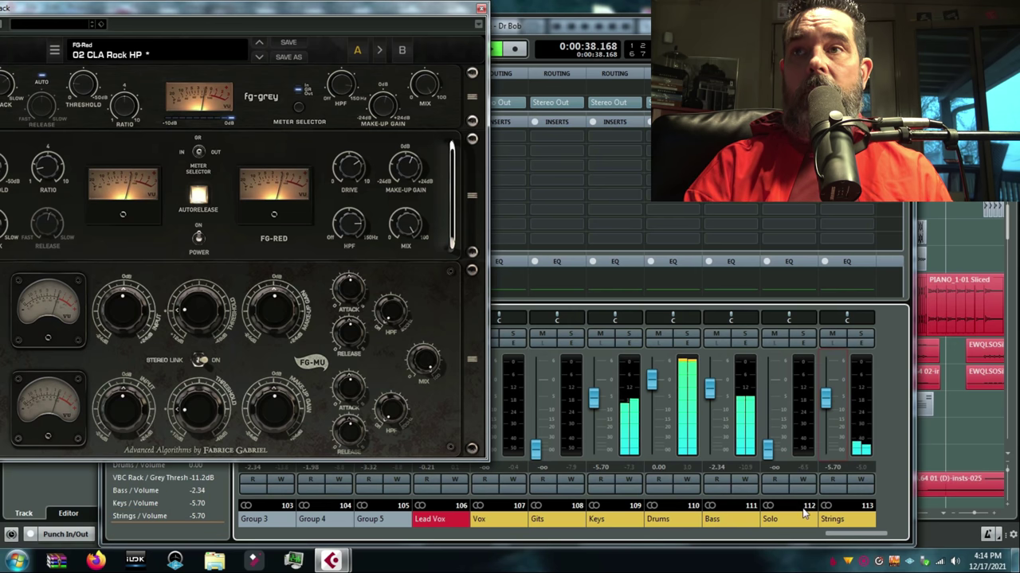
Set the Vox group to -7.11 dB and the Gits group to -5.17 dB, moving the compressor window clear of the Lead Vox fader.
{"action": "left_click_drag", "start_coordinate": [841, 539], "coordinate": [834, 540]}
{"action": "left_click", "coordinate": [535, 450]}
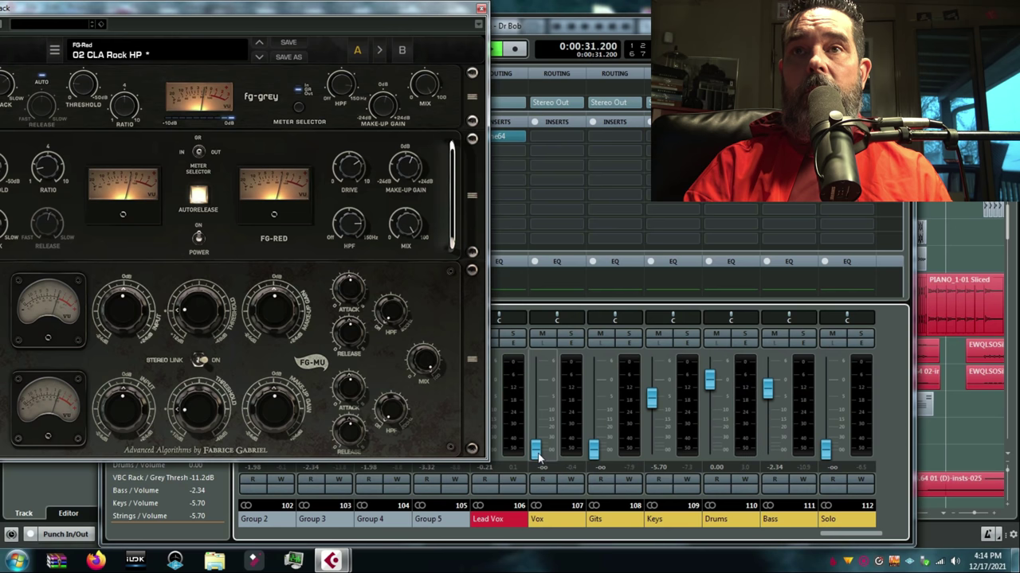
{"action": "left_click_drag", "start_coordinate": [535, 450], "coordinate": [539, 410]}
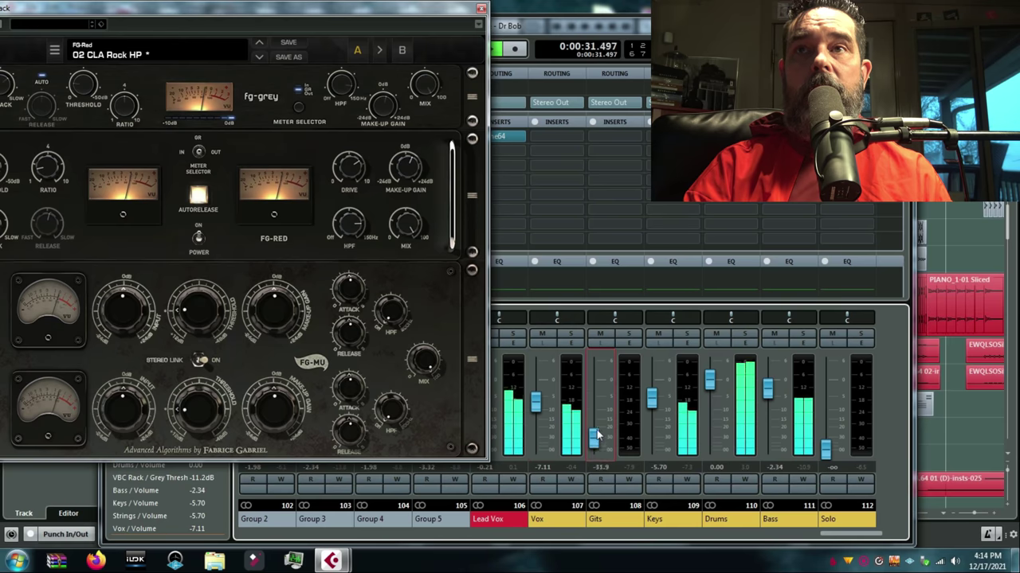
{"action": "left_click_drag", "start_coordinate": [596, 451], "coordinate": [598, 398]}
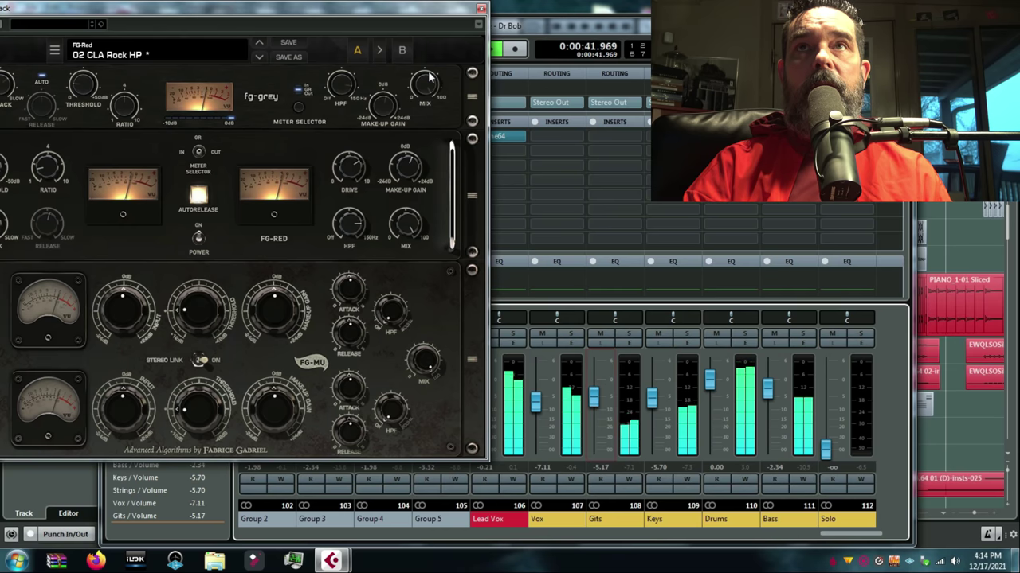
{"action": "left_click_drag", "start_coordinate": [382, 8], "coordinate": [351, 7]}
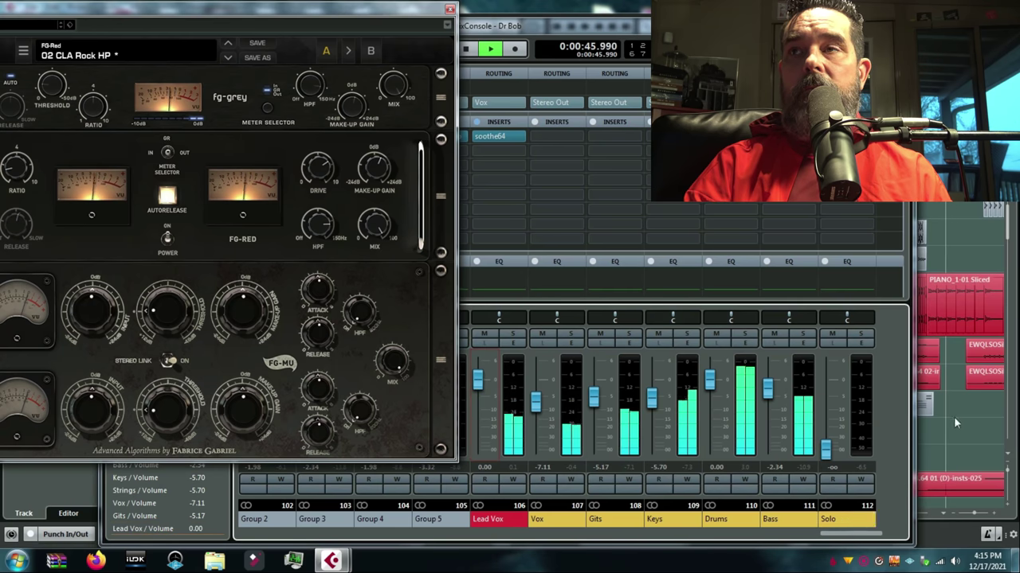
Place the playback position at about 1:39 in the arrangement and start playback there.
{"action": "key", "text": "F3"}
{"action": "key", "text": "space"}
{"action": "key", "text": "g"}
{"action": "key", "text": "g"}
{"action": "key", "text": "g"}
{"action": "key", "text": "g"}
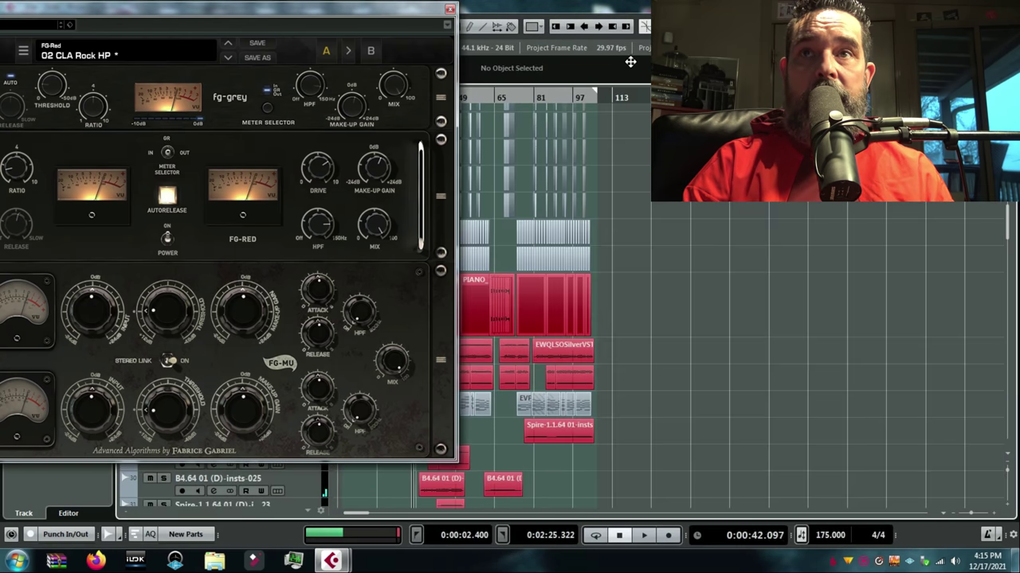
{"action": "scroll", "coordinate": [600, 259], "scroll_direction": "down", "scroll_amount": 5}
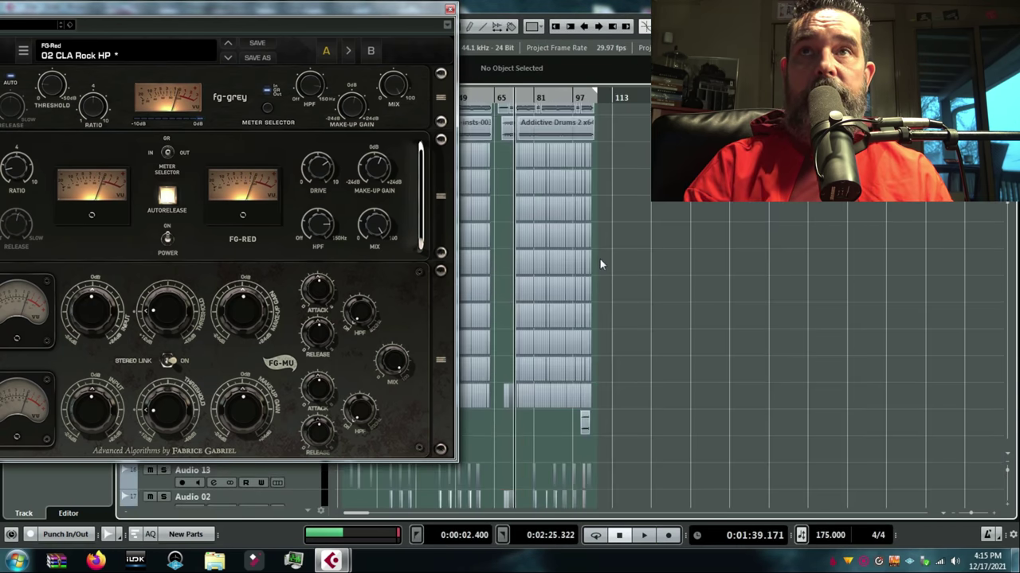
{"action": "key", "text": "space"}
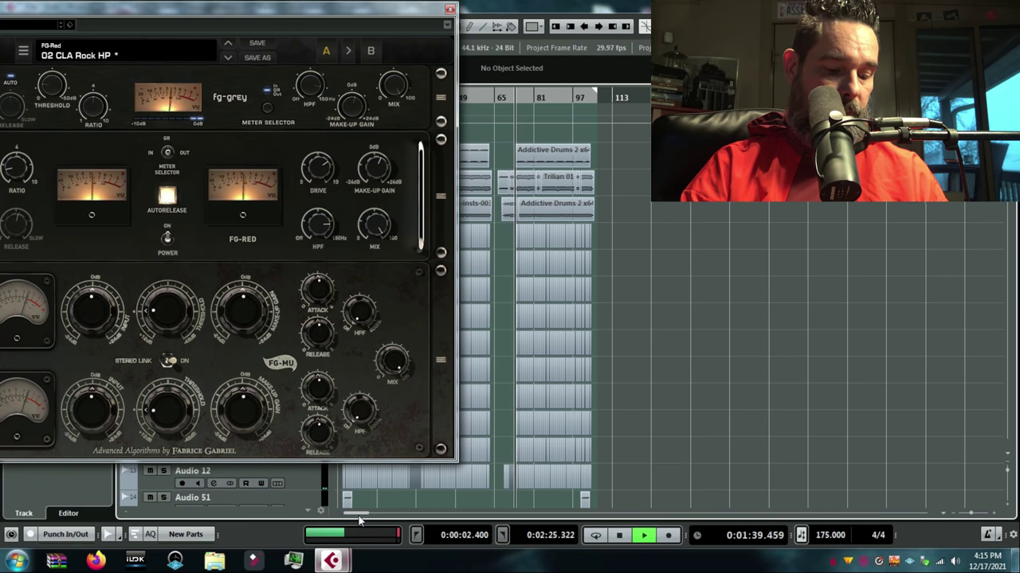
Set the Solo group volume to -5.43 dB in the MixConsole while listening from 1:39.
{"action": "key", "text": "F3"}
{"action": "left_click", "coordinate": [827, 434]}
{"action": "key", "text": "space"}
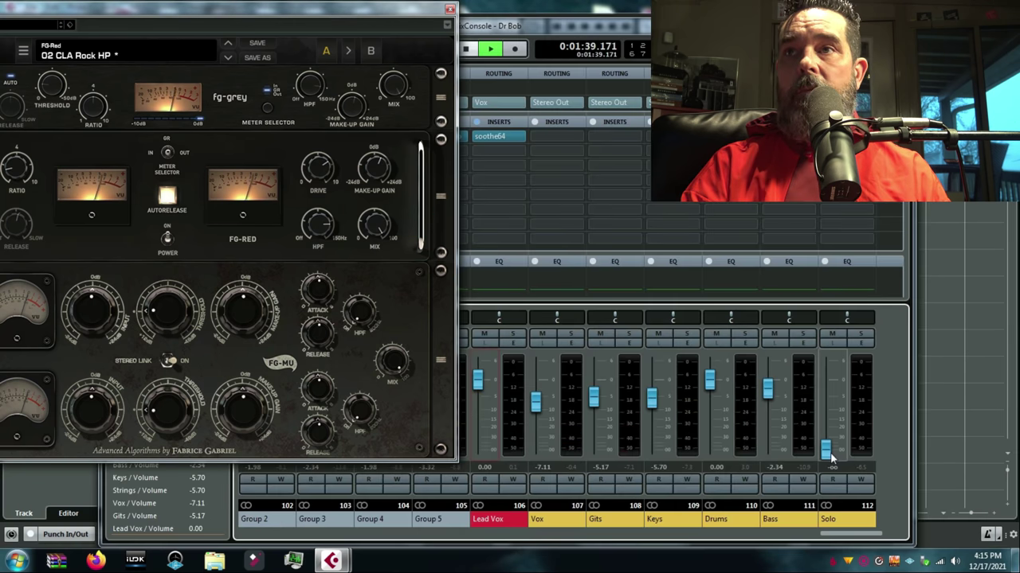
{"action": "left_click_drag", "start_coordinate": [829, 437], "coordinate": [829, 402]}
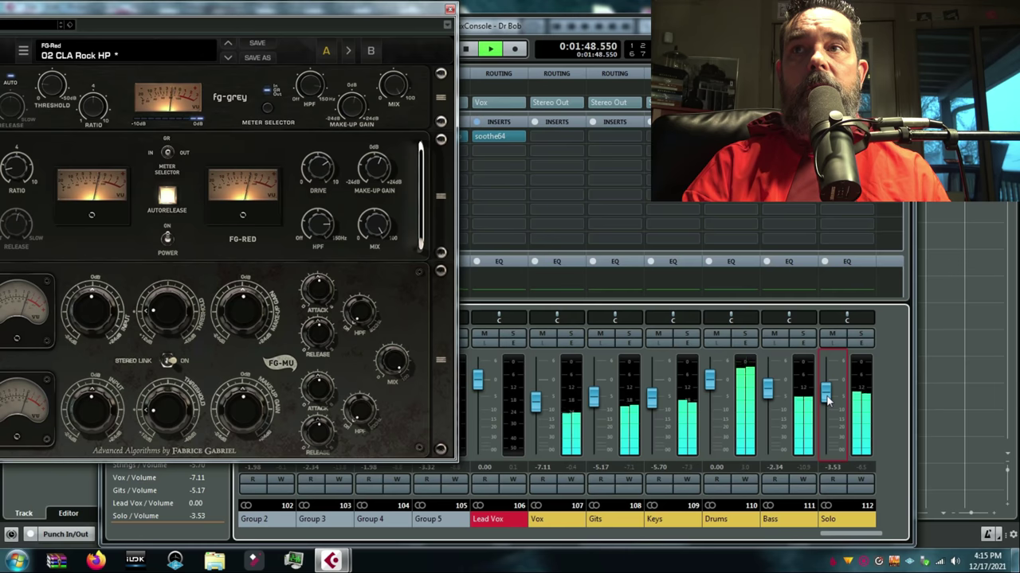
{"action": "left_click_drag", "start_coordinate": [826, 403], "coordinate": [826, 406]}
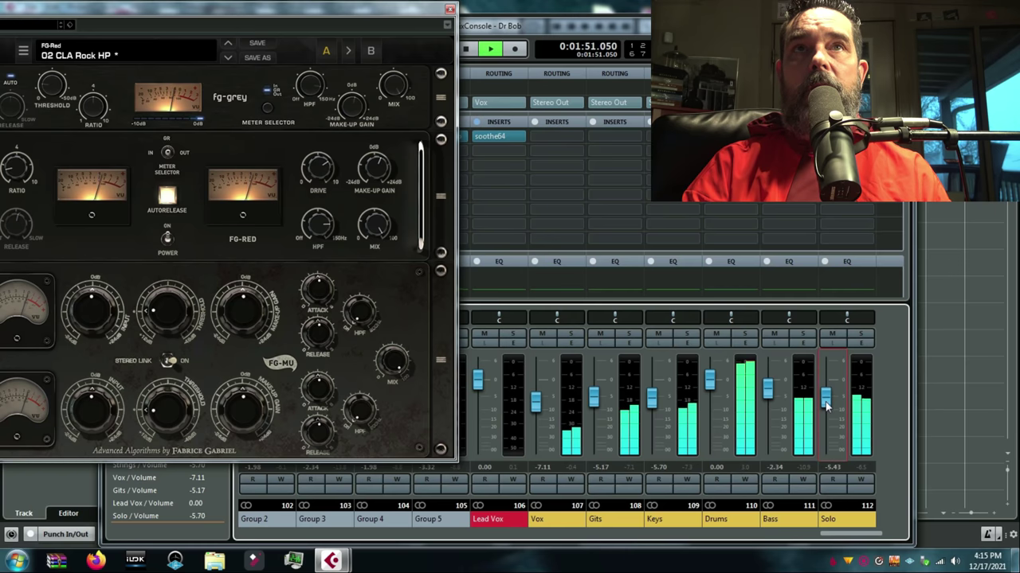
Open the L2 Ultramaximizer on the Stereo Out and play the passage from about 1:39 to check its attenuation.
{"action": "left_click", "coordinate": [978, 405]}
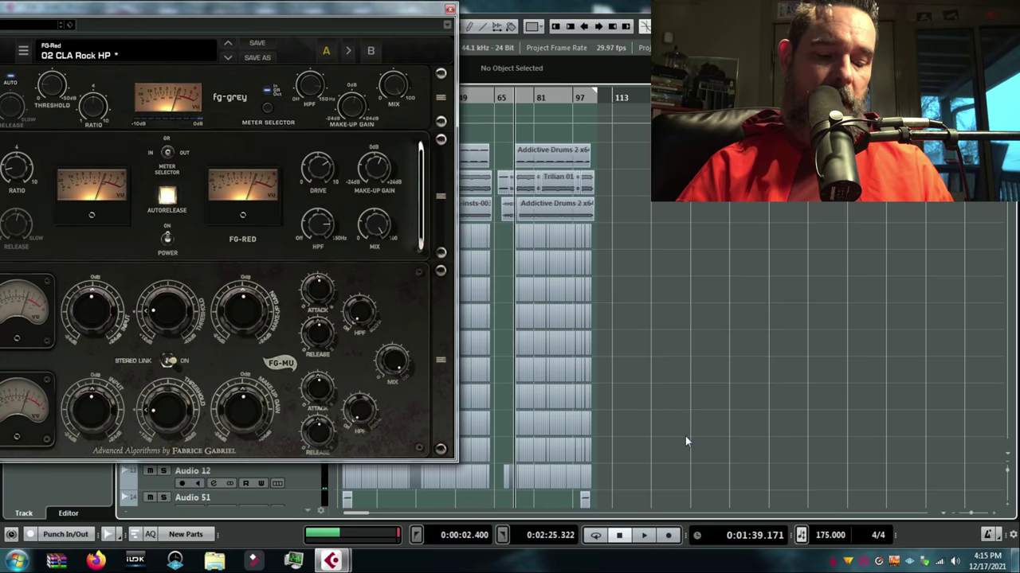
{"action": "key", "text": "F3"}
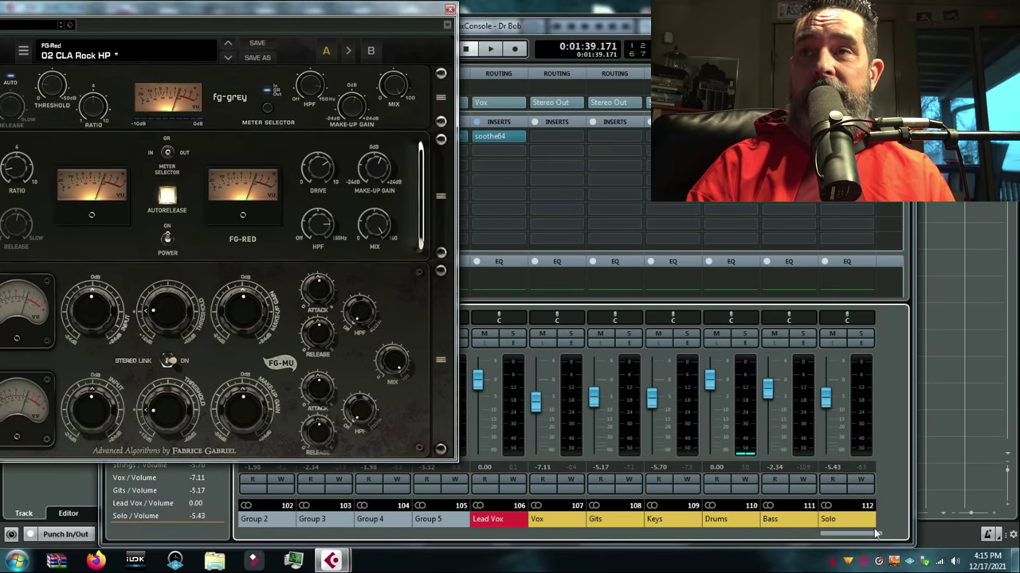
{"action": "left_click_drag", "start_coordinate": [862, 542], "coordinate": [904, 527]}
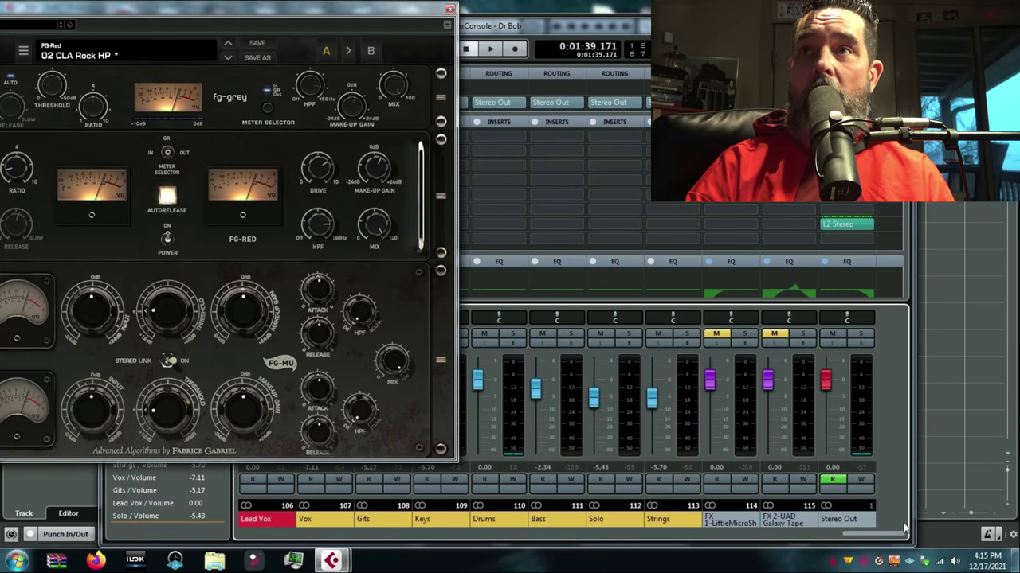
{"action": "left_click", "coordinate": [837, 226]}
{"action": "key", "text": "space"}
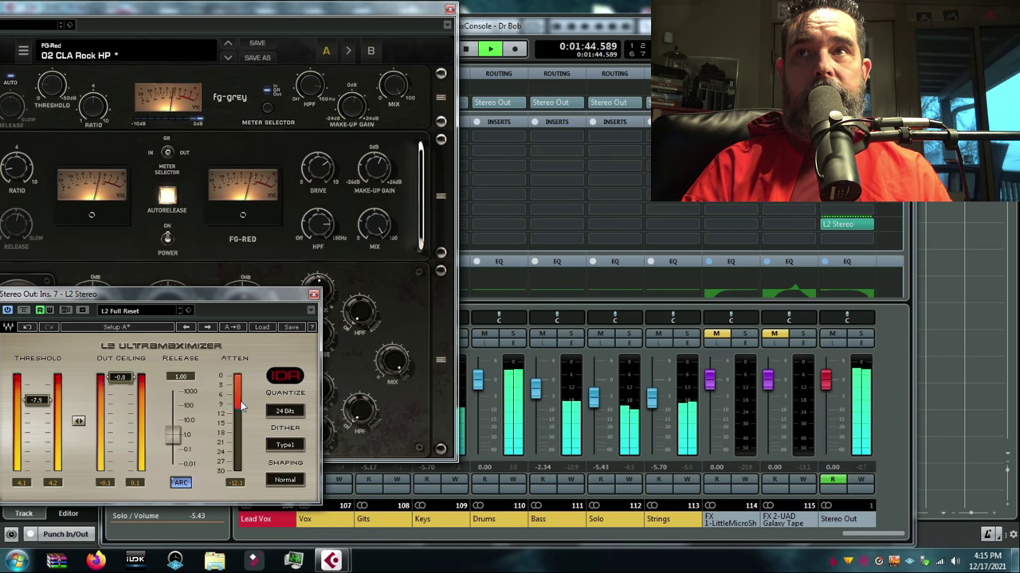
{"action": "key", "text": "space"}
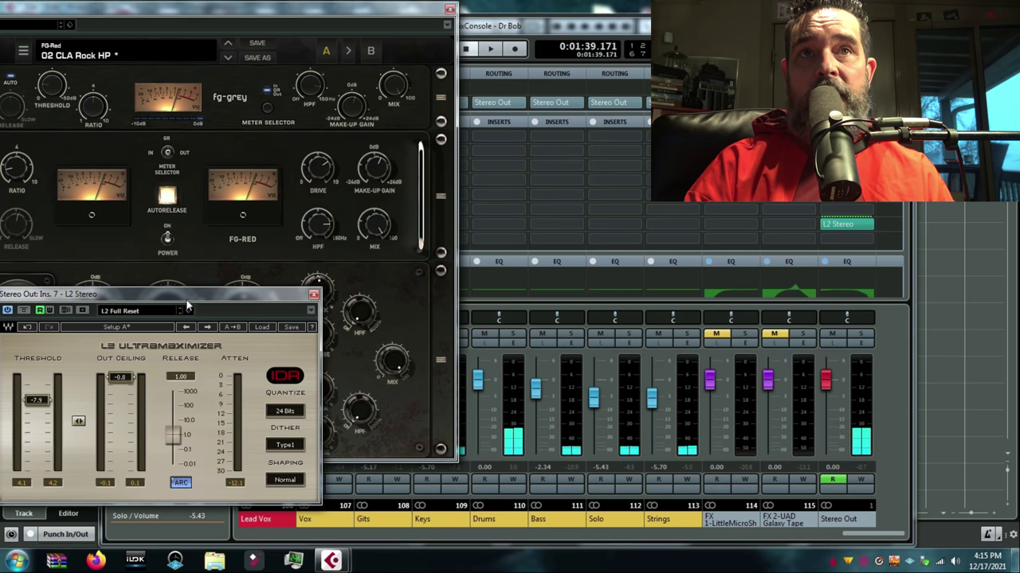
Move the L2 window away from the screen edge and raise its threshold to -1.9 dB during playback.
{"action": "left_click_drag", "start_coordinate": [188, 299], "coordinate": [277, 258]}
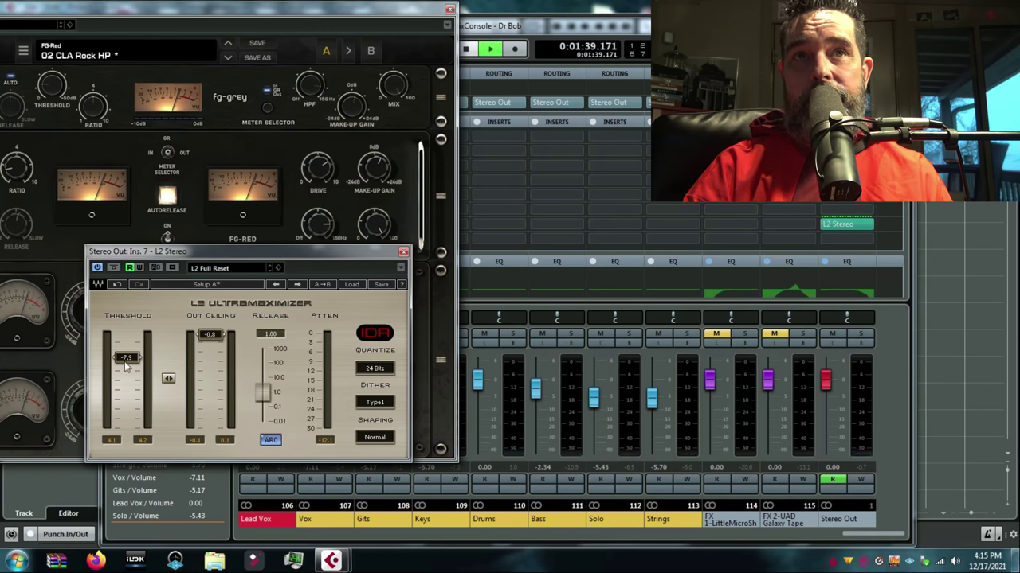
{"action": "scroll", "coordinate": [127, 362], "scroll_direction": "up", "scroll_amount": 5}
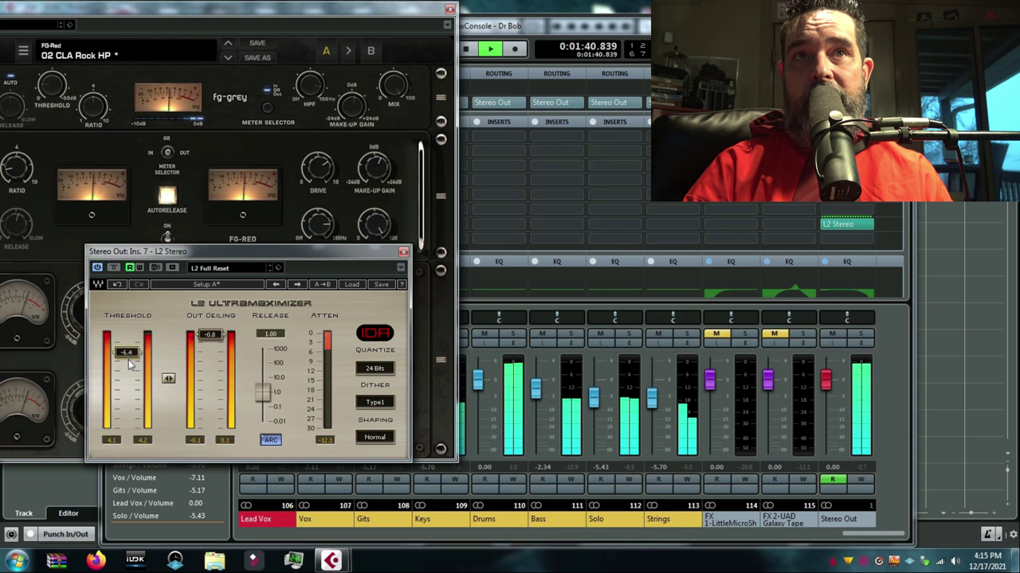
{"action": "scroll", "coordinate": [130, 363], "scroll_direction": "up", "scroll_amount": 8}
{"action": "scroll", "coordinate": [128, 360], "scroll_direction": "up", "scroll_amount": 3}
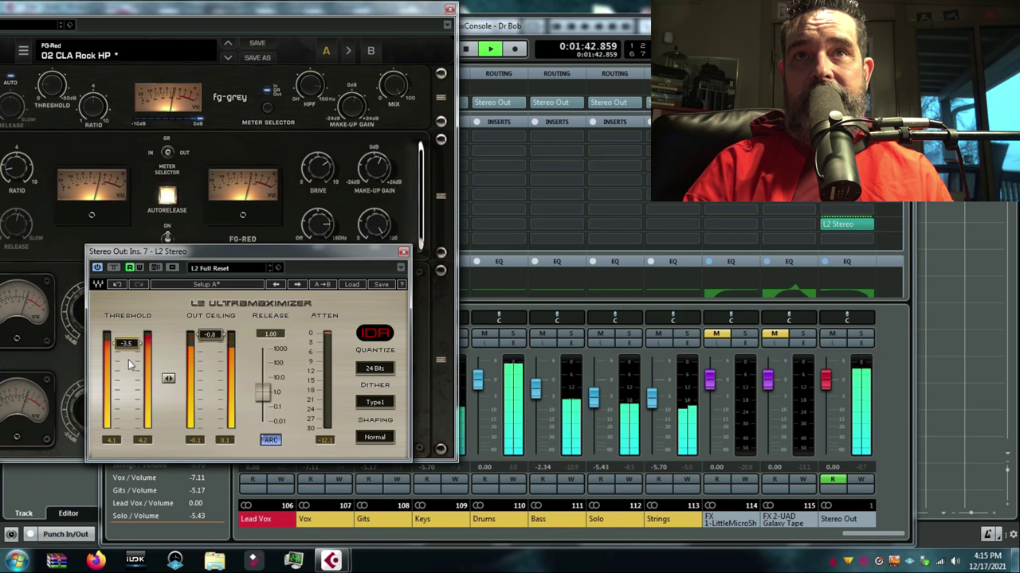
{"action": "scroll", "coordinate": [129, 359], "scroll_direction": "up", "scroll_amount": 3}
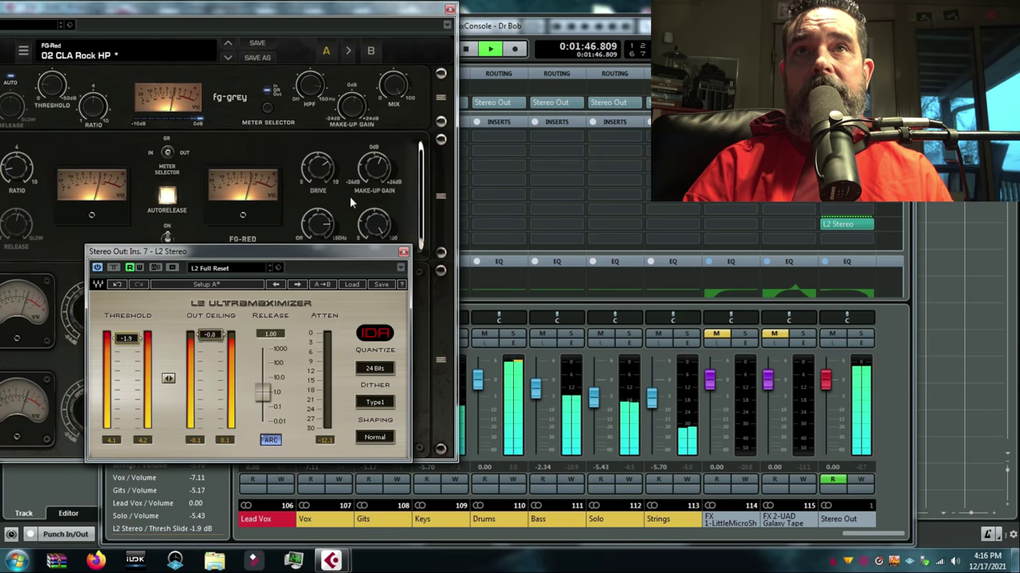
Set the FG-Red make-up gain to 1.3 dB and bring the L2 window back up to check the limiting.
{"action": "left_click_drag", "start_coordinate": [335, 254], "coordinate": [228, 236]}
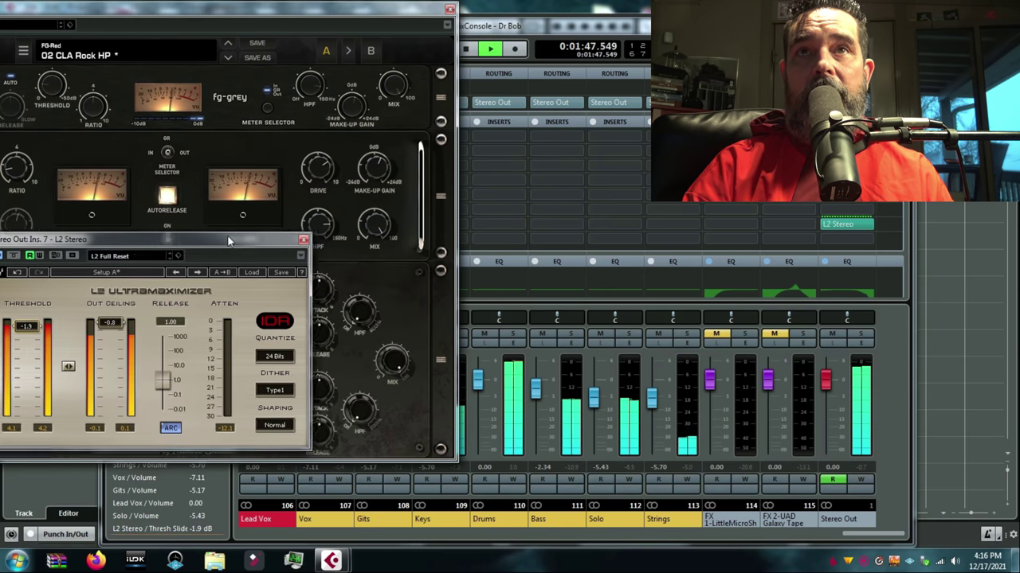
{"action": "left_click", "coordinate": [377, 169]}
{"action": "left_click_drag", "start_coordinate": [377, 175], "coordinate": [378, 182]}
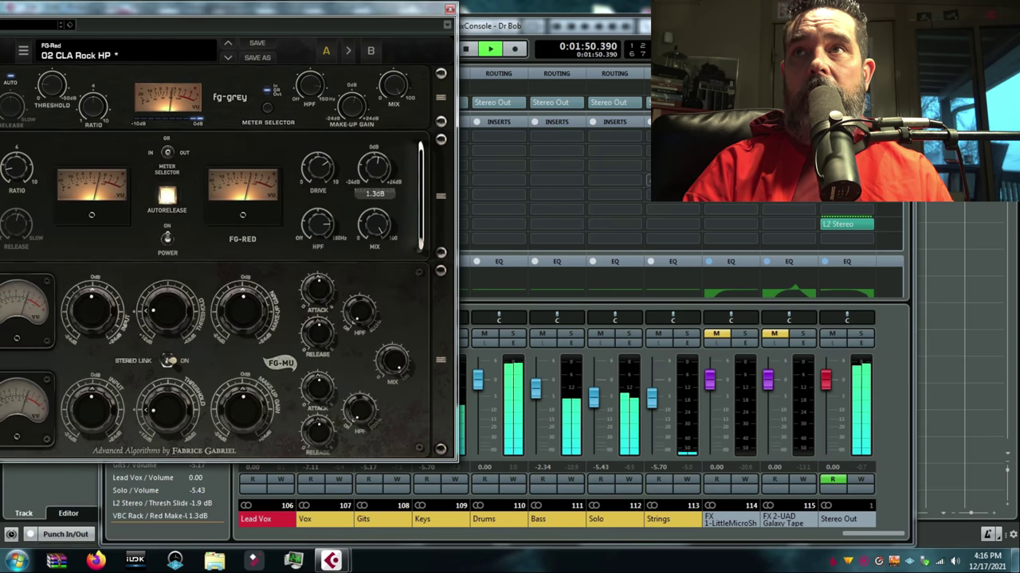
{"action": "left_click", "coordinate": [836, 227]}
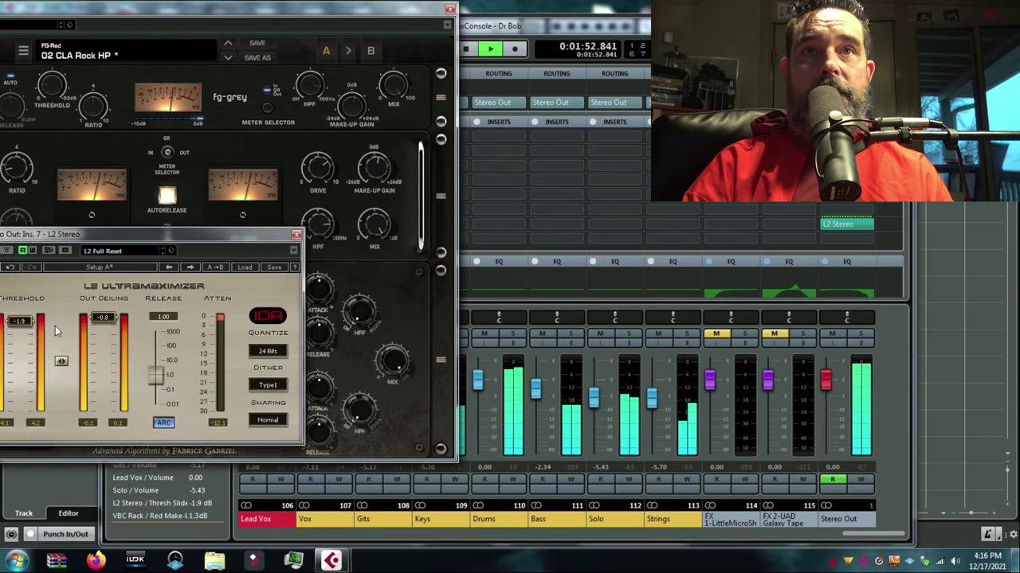
{"action": "left_click", "coordinate": [28, 323]}
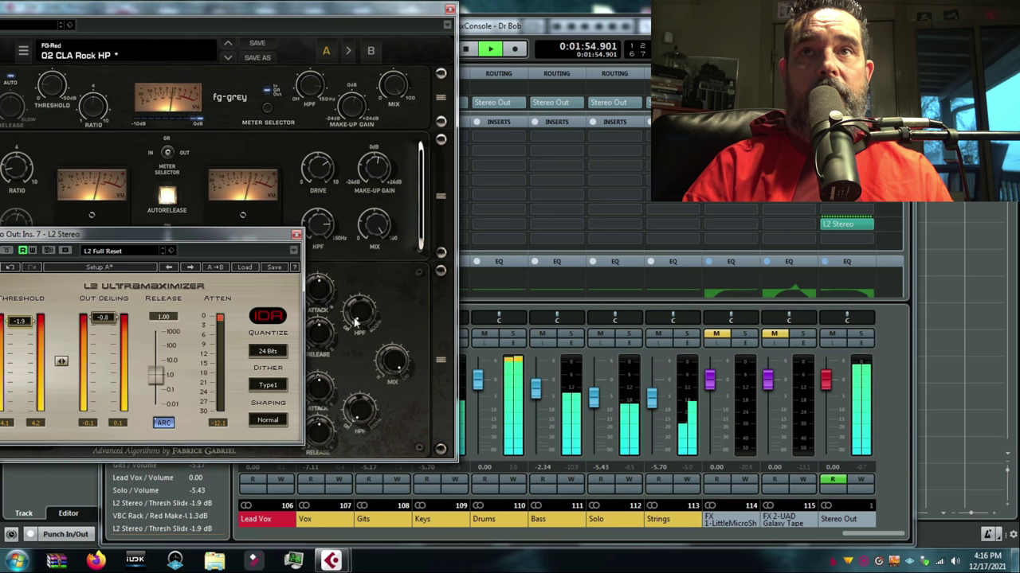
Lower the Drums group to -0.51 dB and set the L2 threshold to -2.7 dB.
{"action": "left_click_drag", "start_coordinate": [478, 380], "coordinate": [480, 386]}
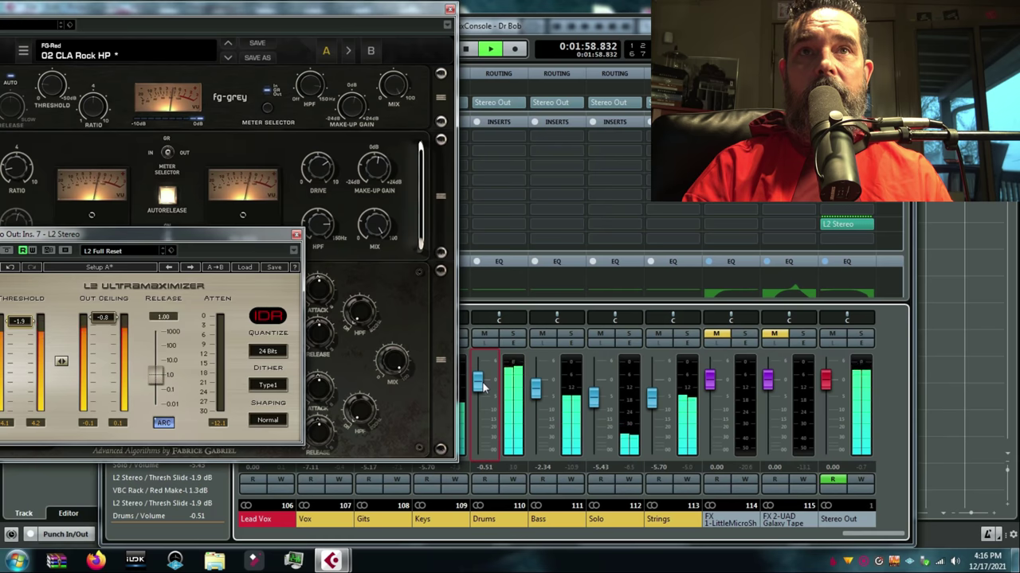
{"action": "left_click_drag", "start_coordinate": [179, 236], "coordinate": [301, 221]}
{"action": "left_click_drag", "start_coordinate": [145, 309], "coordinate": [145, 311]}
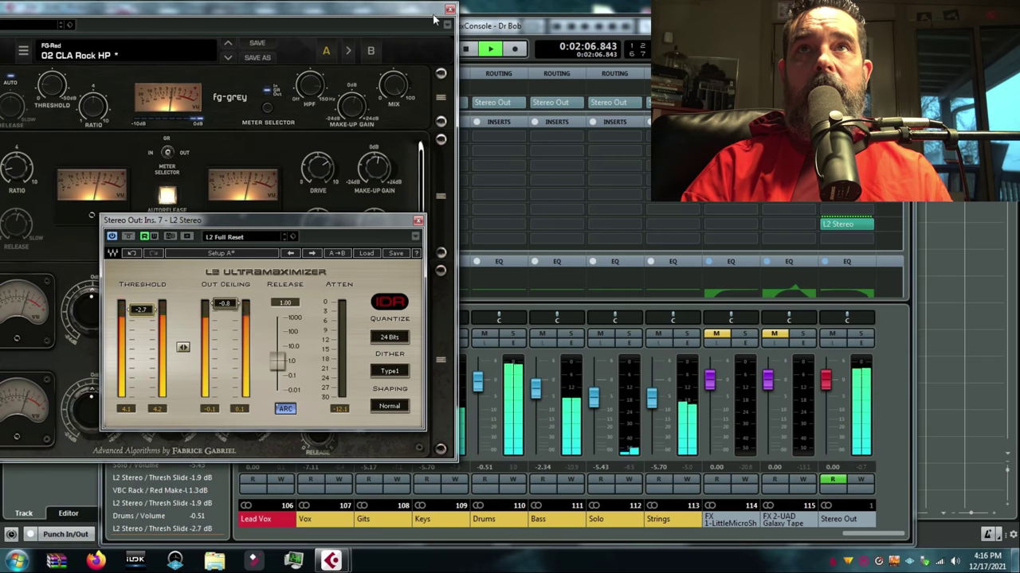
Close the L2 and compressor rack windows and restart playback from about 1:39 in the full MixConsole.
{"action": "left_click_drag", "start_coordinate": [437, 18], "coordinate": [371, 22]}
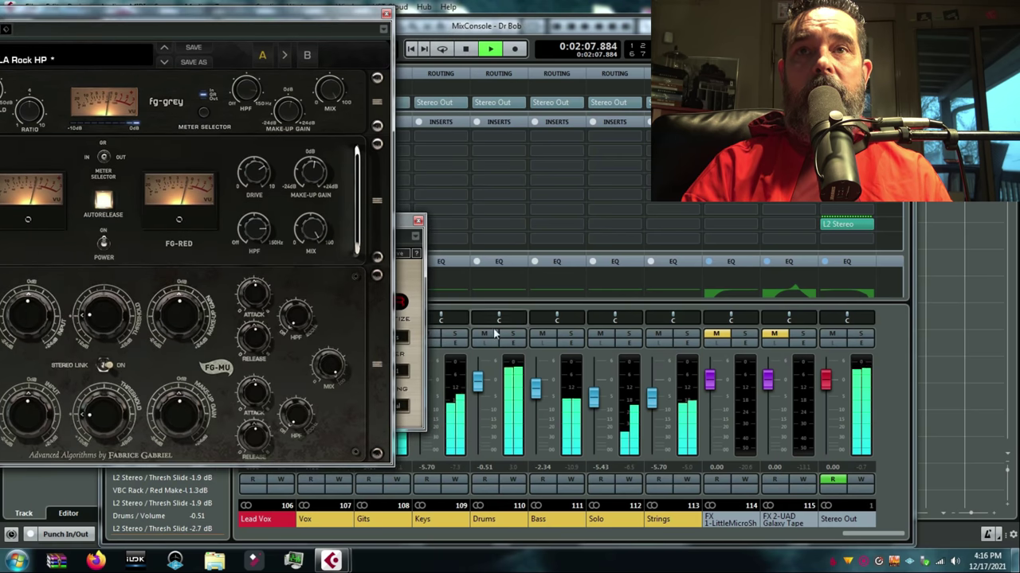
{"action": "left_click", "coordinate": [418, 221]}
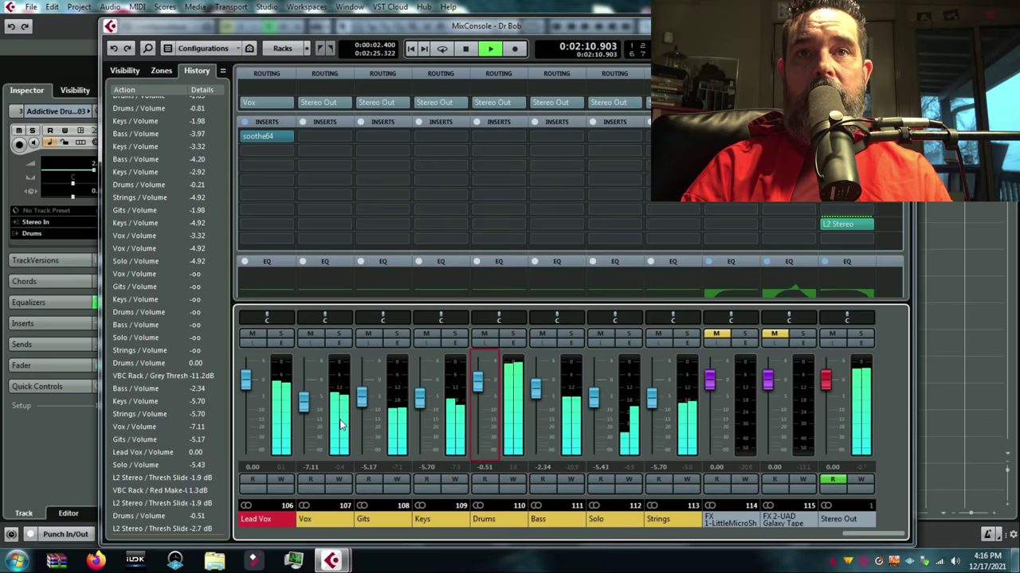
{"action": "key", "text": "space"}
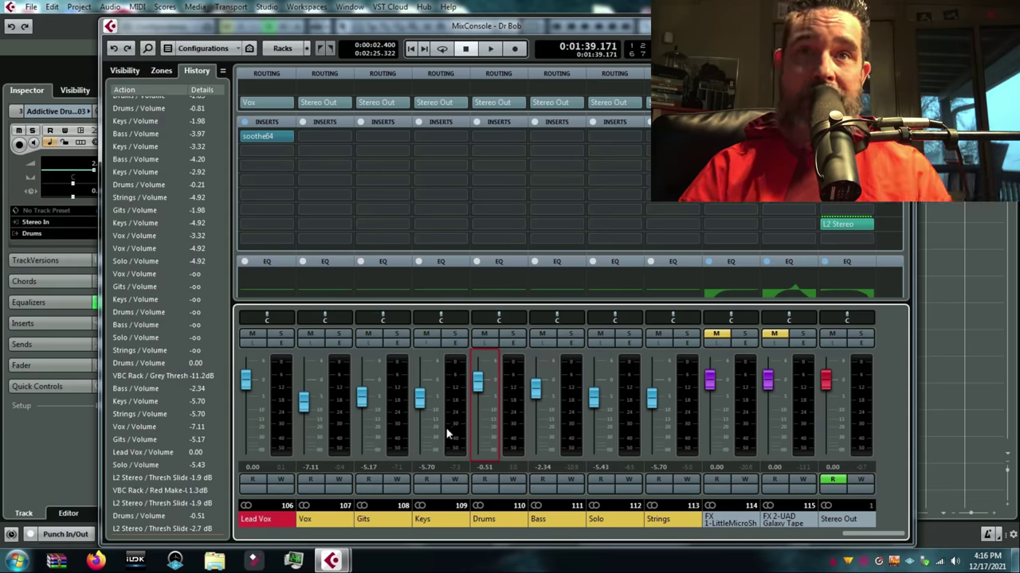
{"action": "key", "text": "space"}
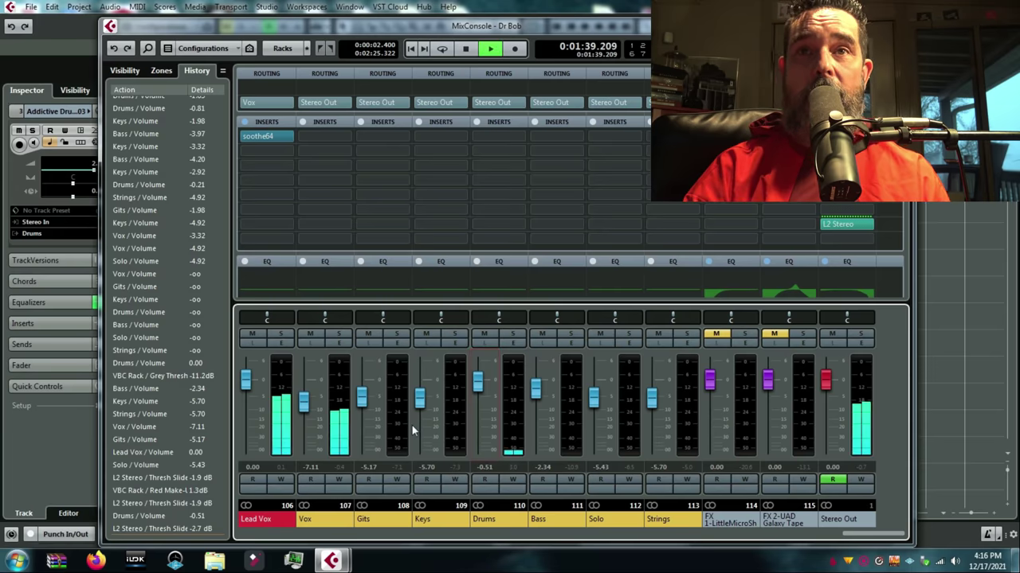
{"action": "key", "text": "space"}
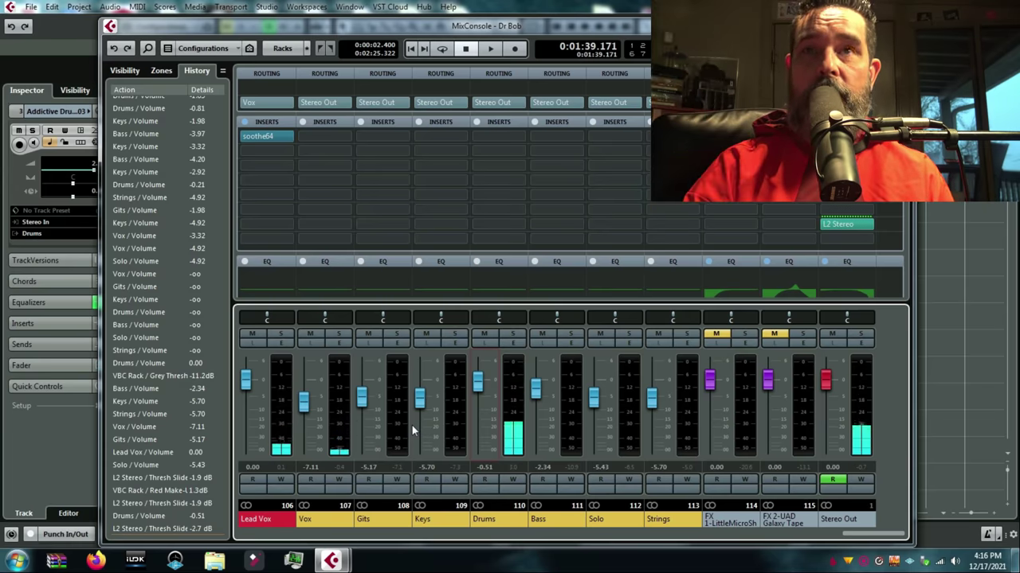
{"action": "key", "text": "space"}
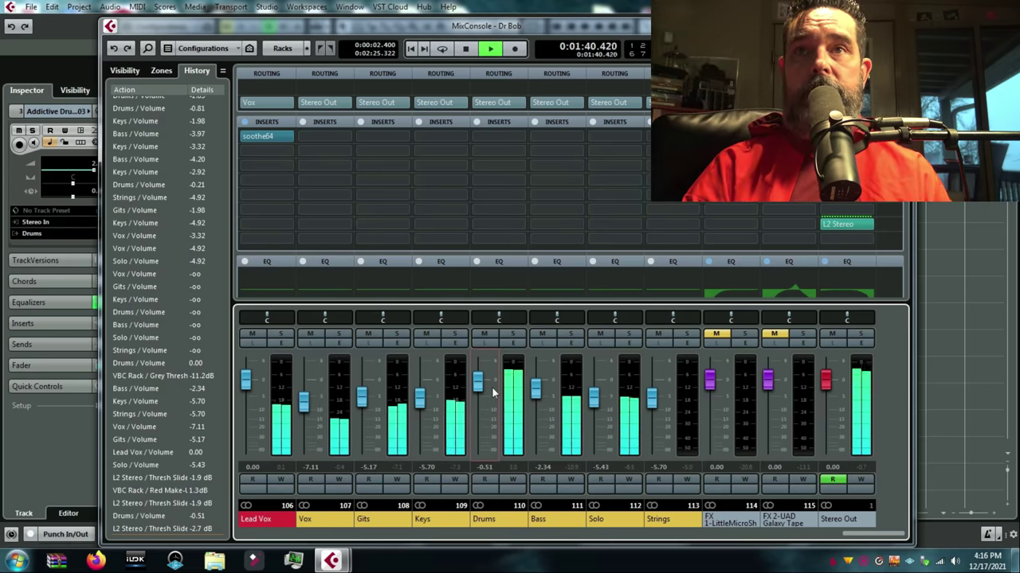
Set the Drums group to -1.29 dB and the Solo group to -4.67 dB while the passage plays.
{"action": "left_click_drag", "start_coordinate": [485, 396], "coordinate": [485, 399]}
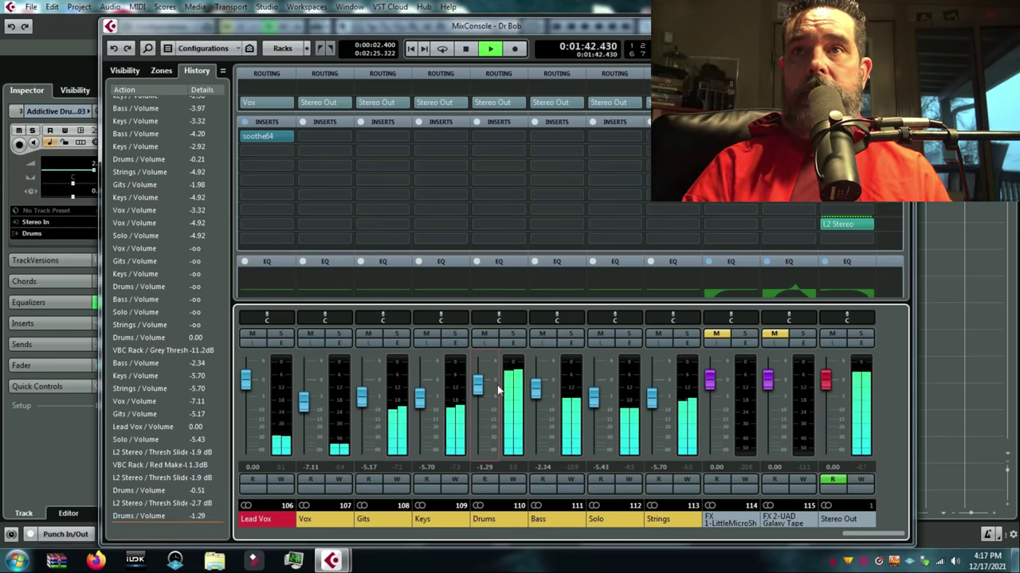
{"action": "left_click_drag", "start_coordinate": [599, 407], "coordinate": [599, 404]}
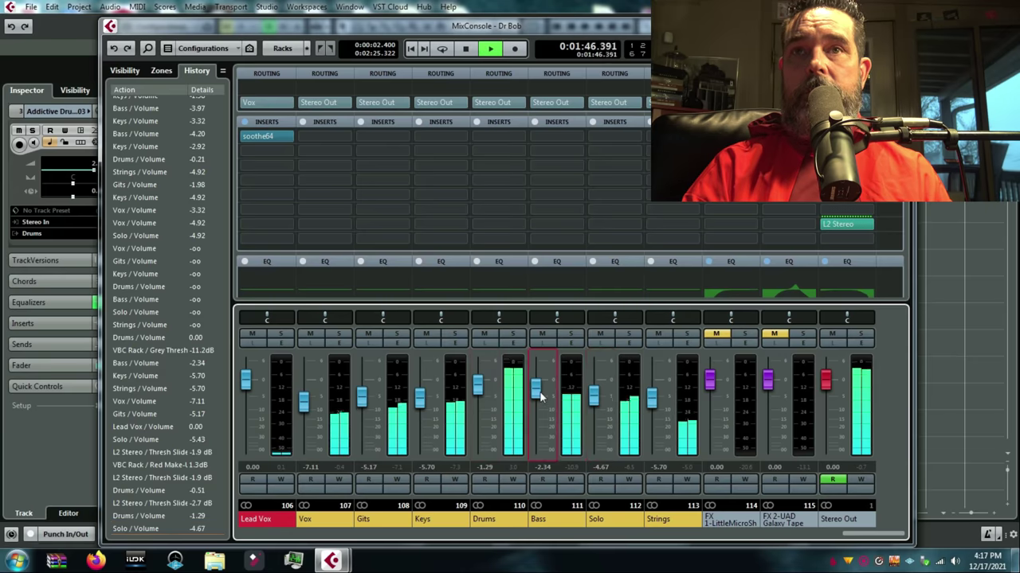
Rebalance the Vox group to -4.43 dB and the Gits group to -6.65 dB, briefly muting Gits to judge its level.
{"action": "left_click_drag", "start_coordinate": [306, 409], "coordinate": [305, 408]}
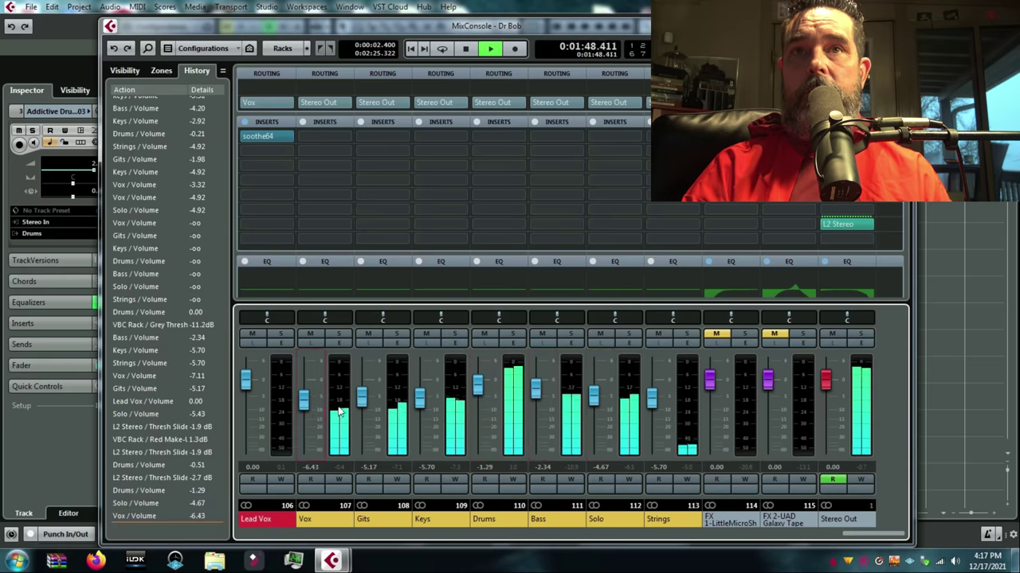
{"action": "left_click", "coordinate": [371, 336]}
{"action": "left_click", "coordinate": [371, 335]}
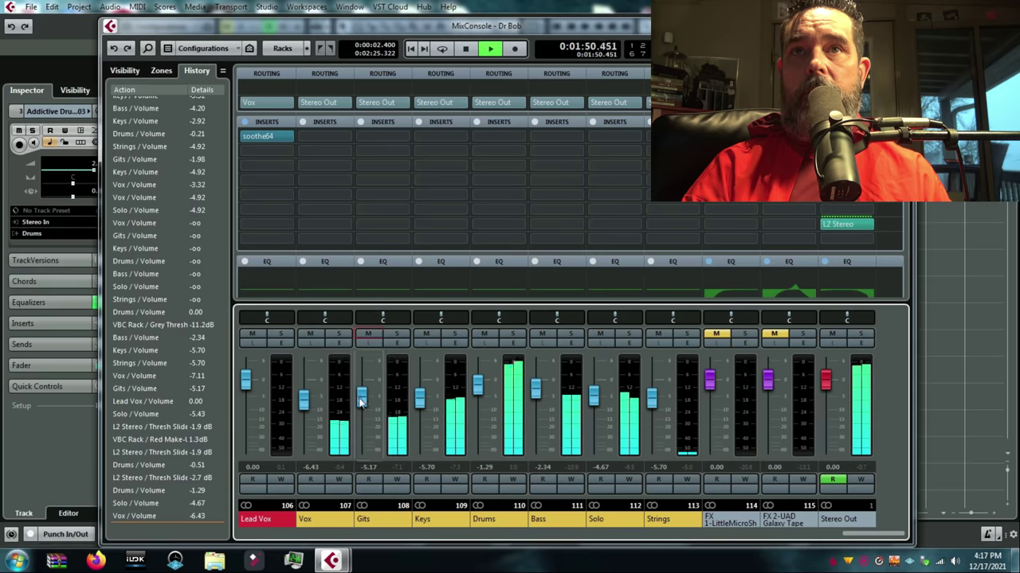
{"action": "left_click_drag", "start_coordinate": [362, 396], "coordinate": [362, 409]}
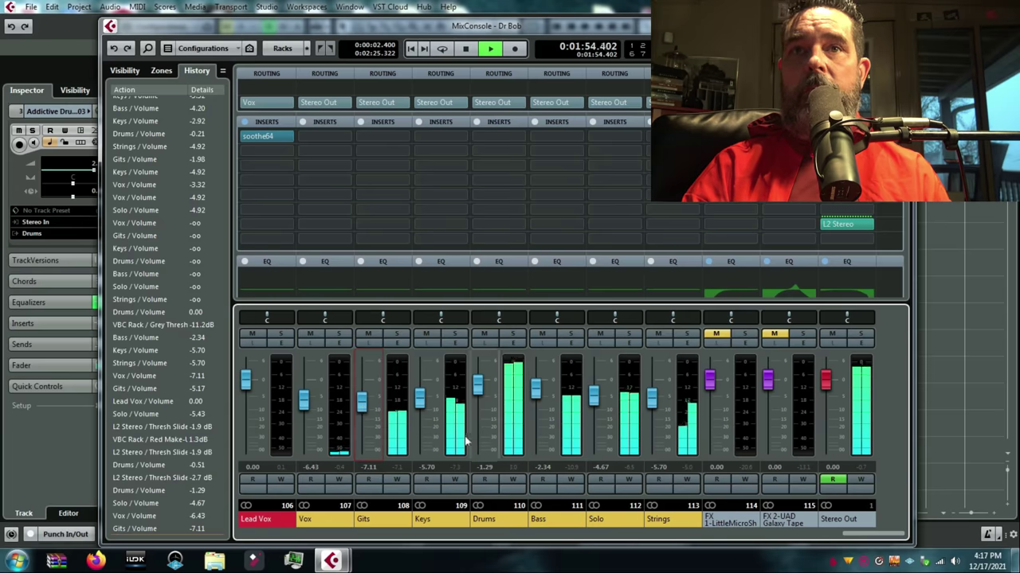
{"action": "left_click_drag", "start_coordinate": [305, 409], "coordinate": [362, 399]}
Raise the Keys group volume to -1.46 dB and stop playback.
{"action": "left_click_drag", "start_coordinate": [430, 410], "coordinate": [430, 397]}
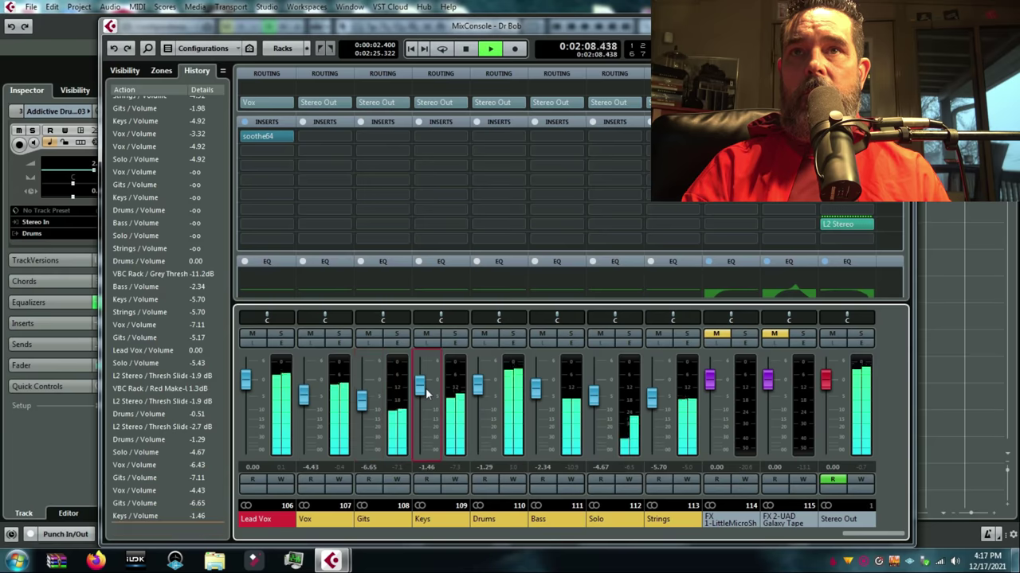
{"action": "key", "text": "space"}
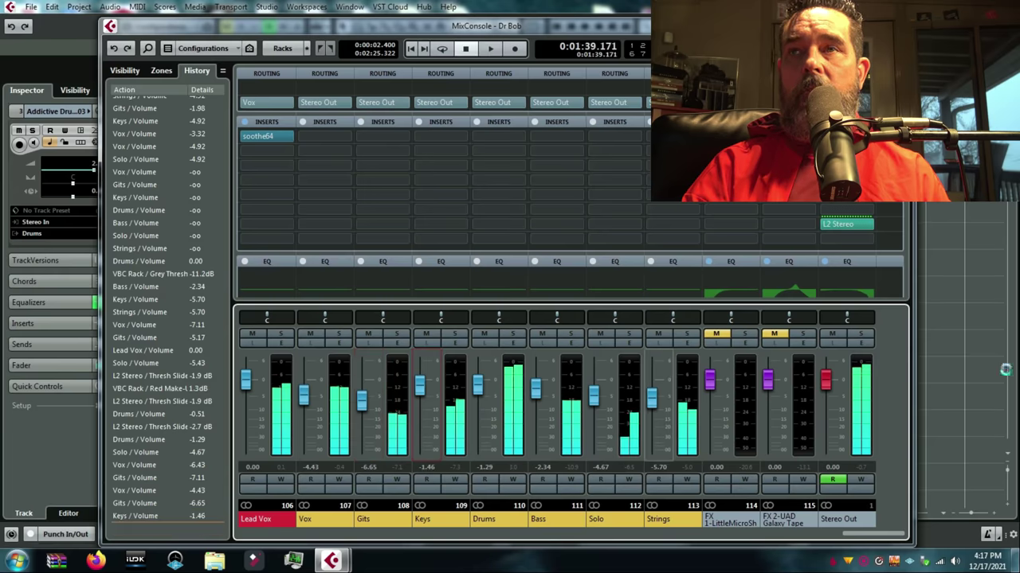
Place the playback position at about 0:59.9 in the arrangement and start playback with the MixConsole in view.
{"action": "key", "text": "F3"}
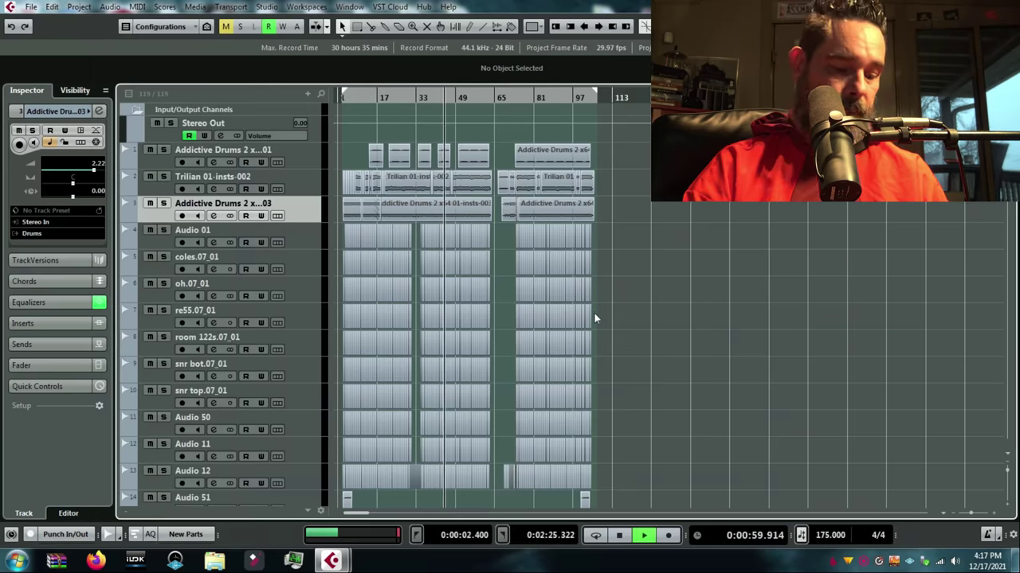
{"action": "key", "text": "F3"}
{"action": "key", "text": "space"}
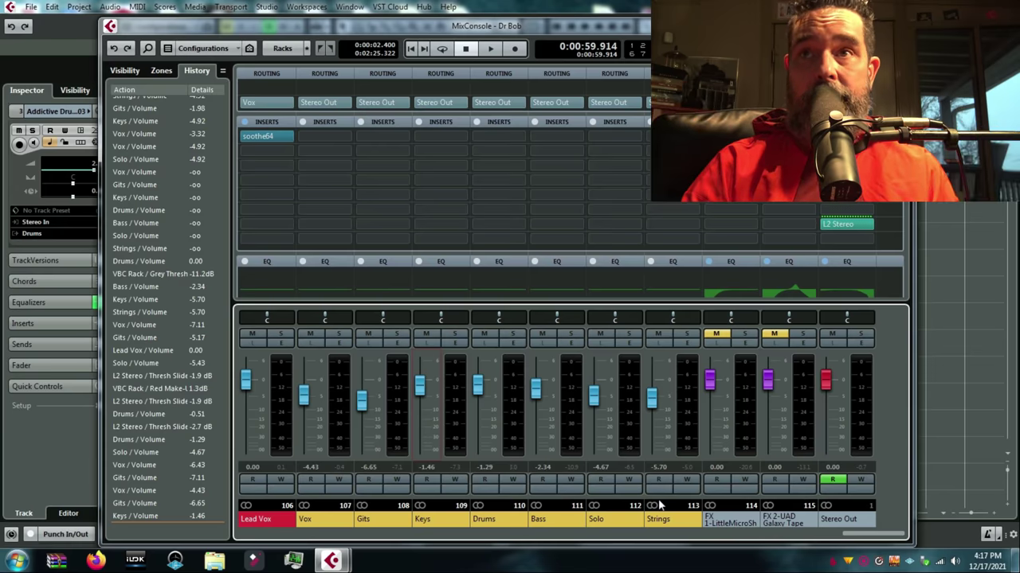
{"action": "key", "text": "space"}
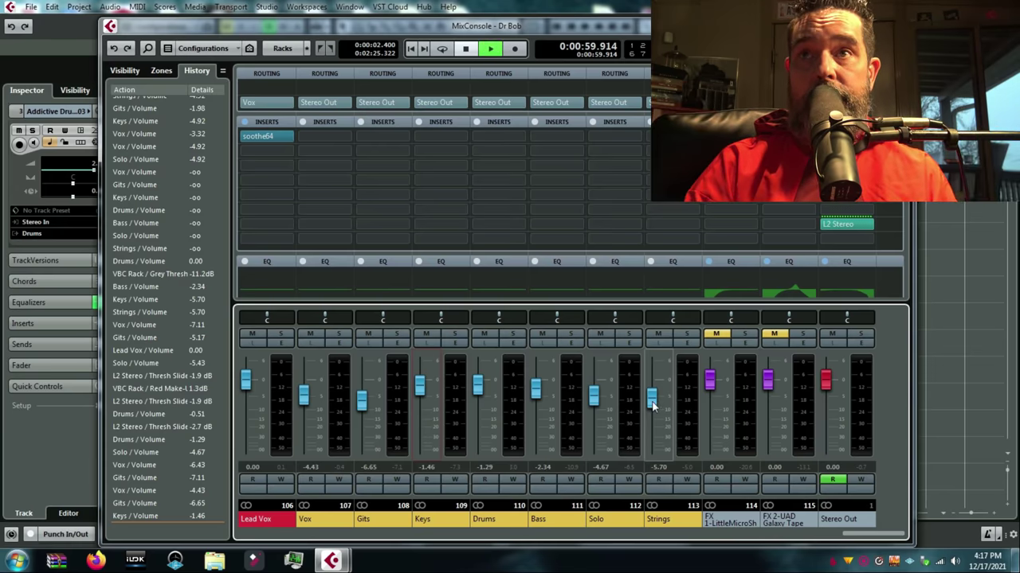
Raise the Strings group volume gradually to -1.46 dB while listening from about 1:00.
{"action": "left_click_drag", "start_coordinate": [651, 403], "coordinate": [652, 400]}
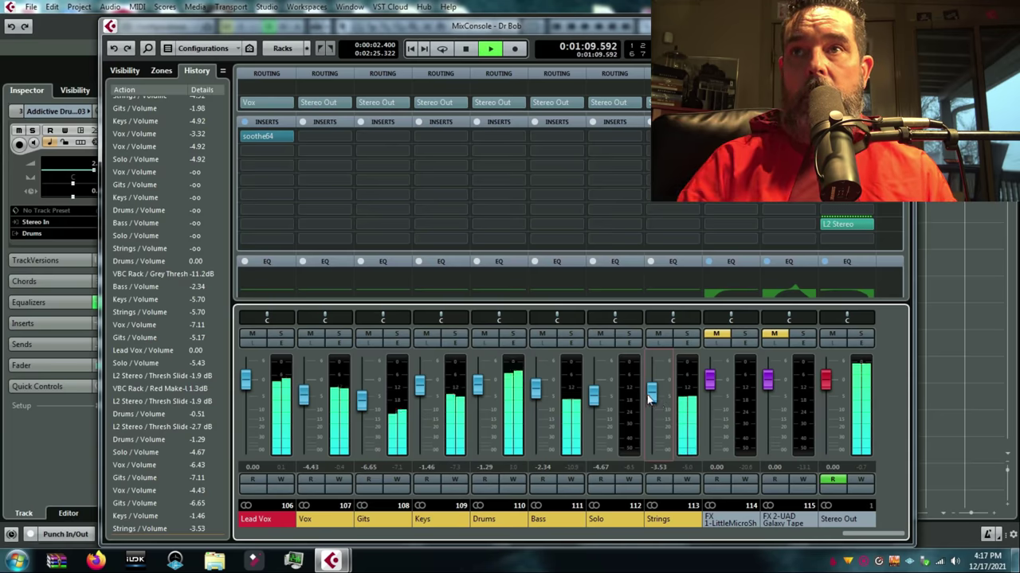
{"action": "scroll", "coordinate": [650, 396], "scroll_direction": "up", "scroll_amount": 2}
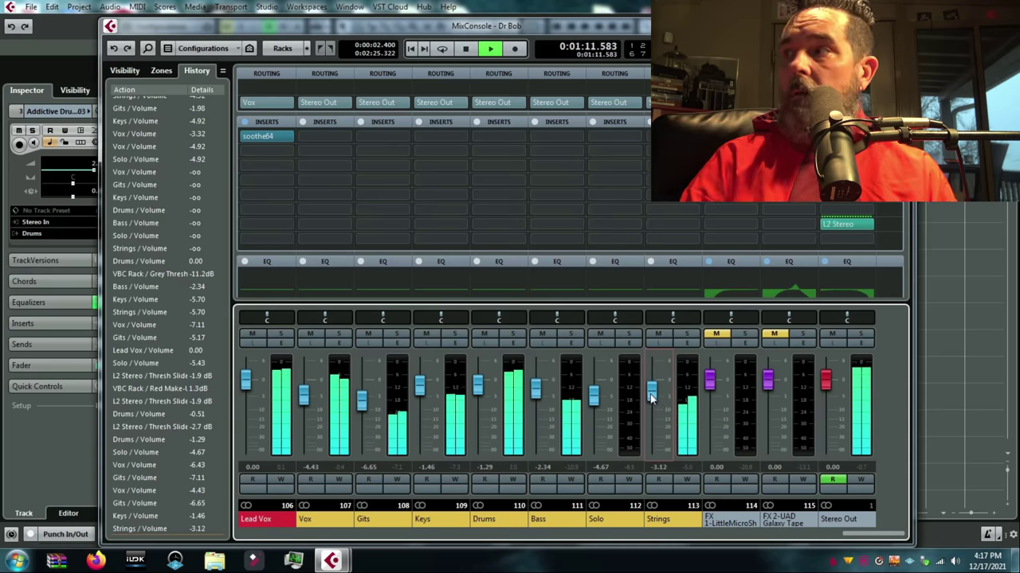
{"action": "scroll", "coordinate": [650, 395], "scroll_direction": "up", "scroll_amount": 4}
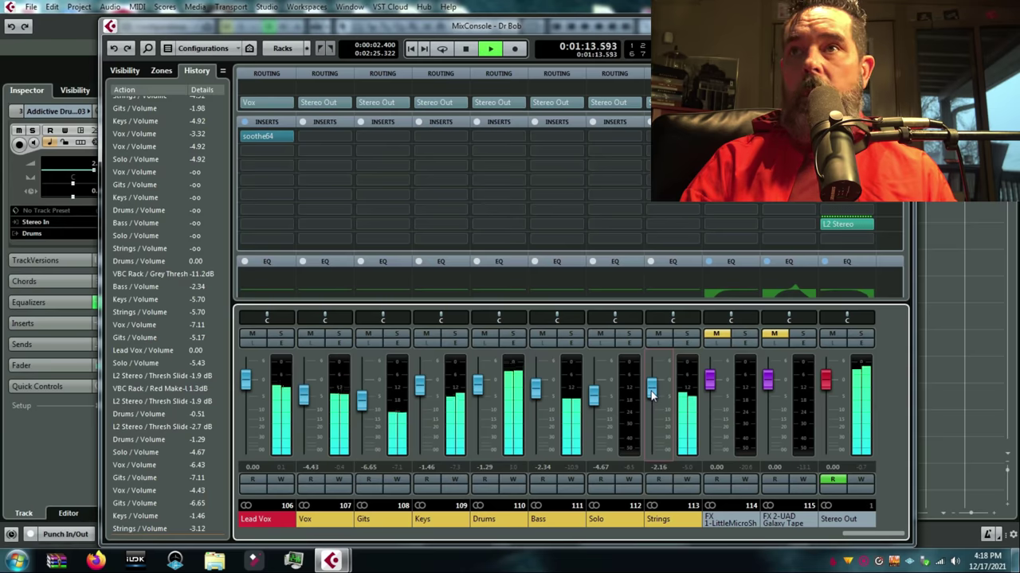
{"action": "scroll", "coordinate": [650, 395], "scroll_direction": "up", "scroll_amount": 3}
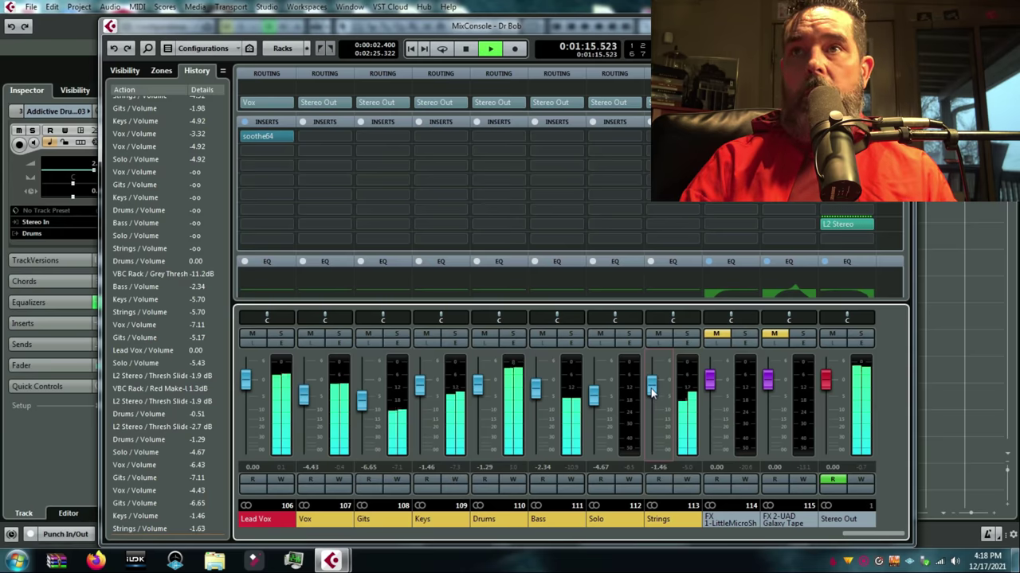
Lower the Strings group volume to -2.72 dB and return to the arrangement with playback stopped.
{"action": "scroll", "coordinate": [650, 395], "scroll_direction": "down", "scroll_amount": 4}
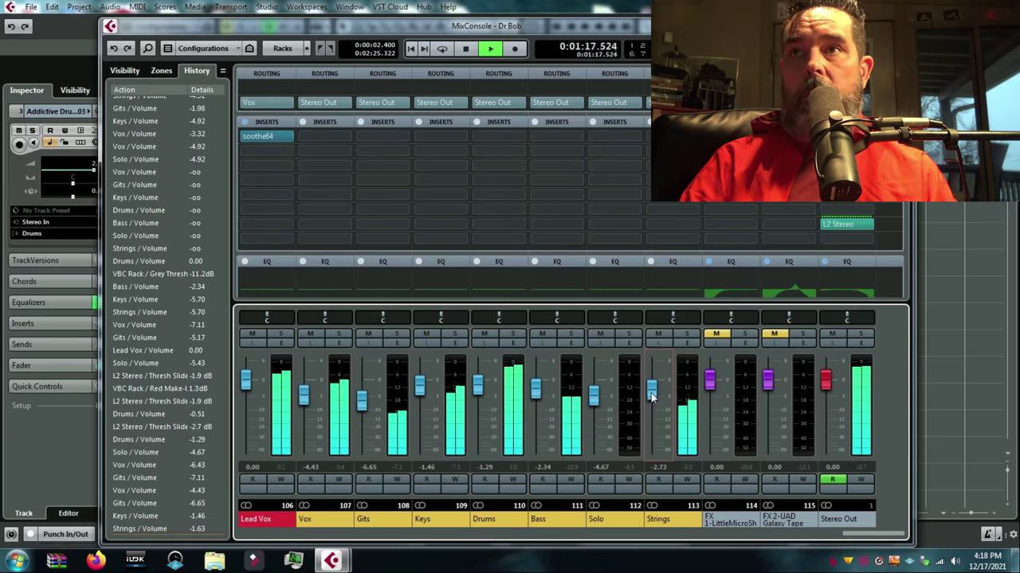
{"action": "left_click", "coordinate": [951, 407]}
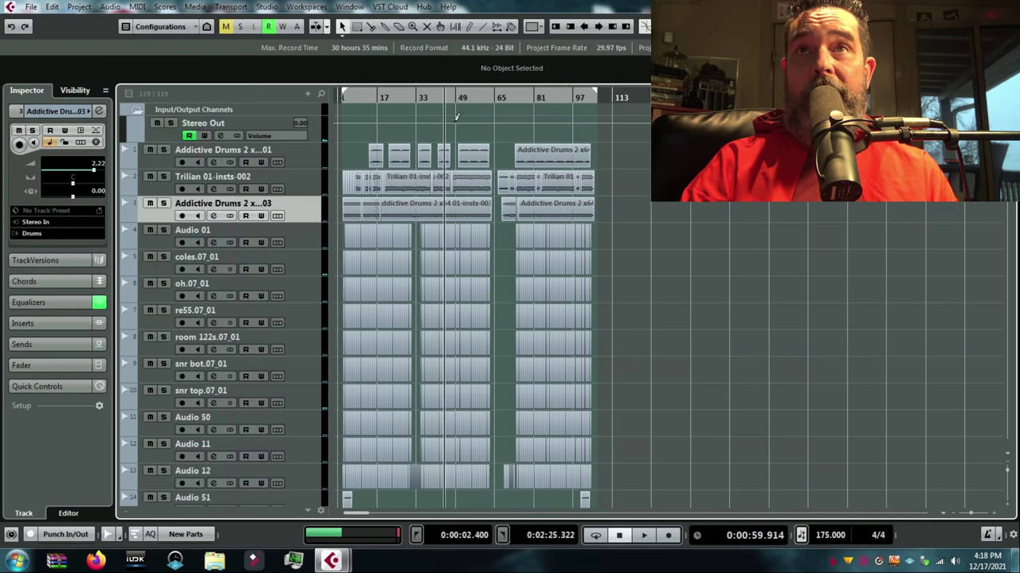
Place the playback position at about 0:53.8 in the arrangement and start playback with the MixConsole in view.
{"action": "left_click", "coordinate": [433, 97]}
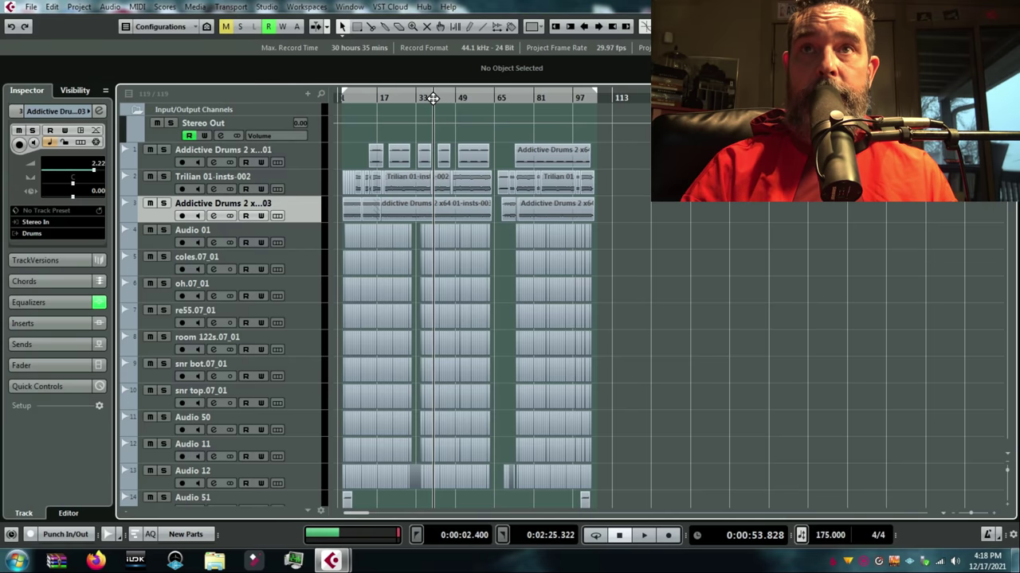
{"action": "key", "text": "space"}
{"action": "key", "text": "F3"}
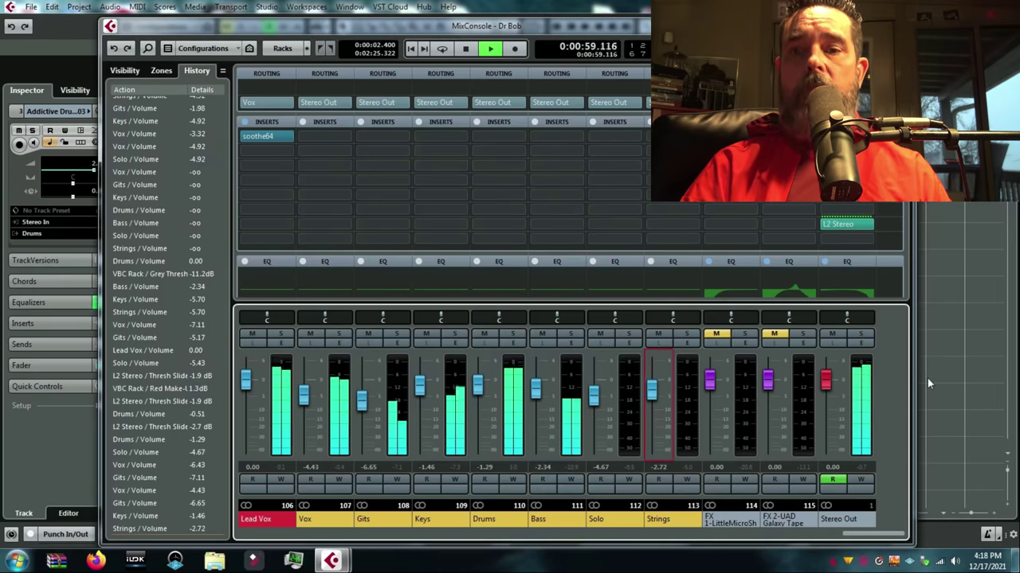
Look through the arrangement's keys, strings, guitar and vocal tracks during playback, ending back at the MixConsole.
{"action": "key", "text": "F3"}
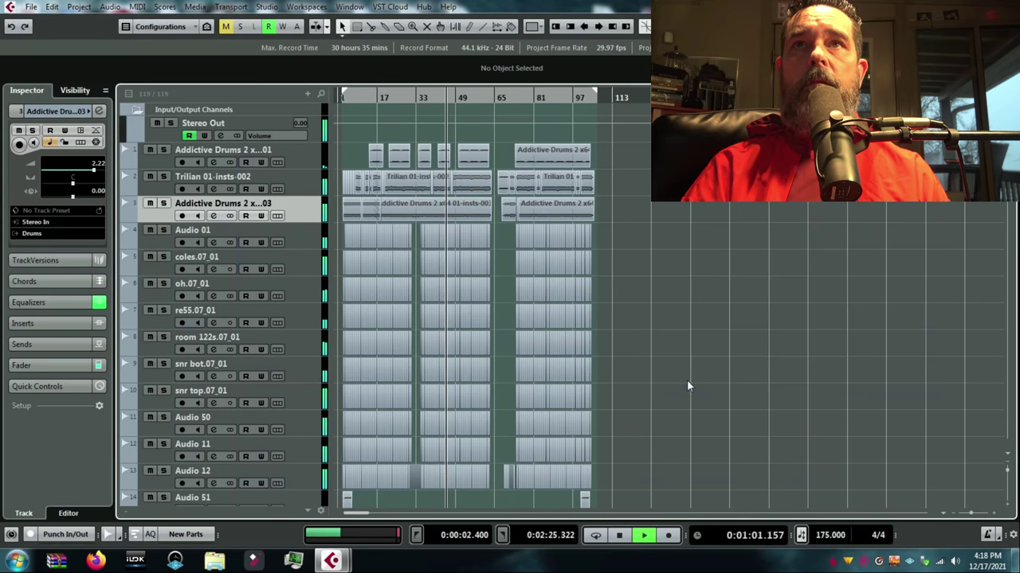
{"action": "scroll", "coordinate": [673, 390], "scroll_direction": "down", "scroll_amount": 5}
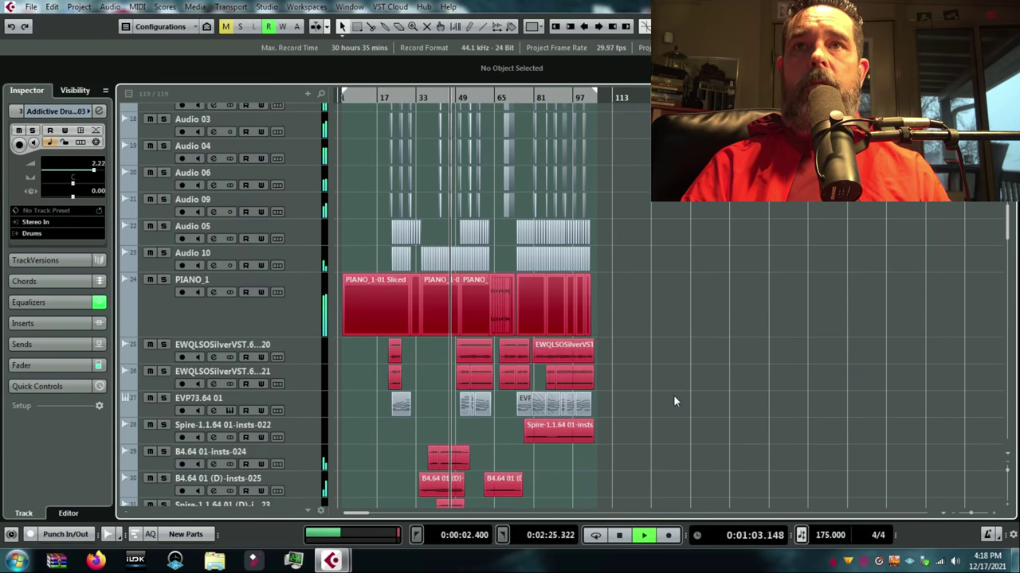
{"action": "scroll", "coordinate": [673, 401], "scroll_direction": "down", "scroll_amount": 3}
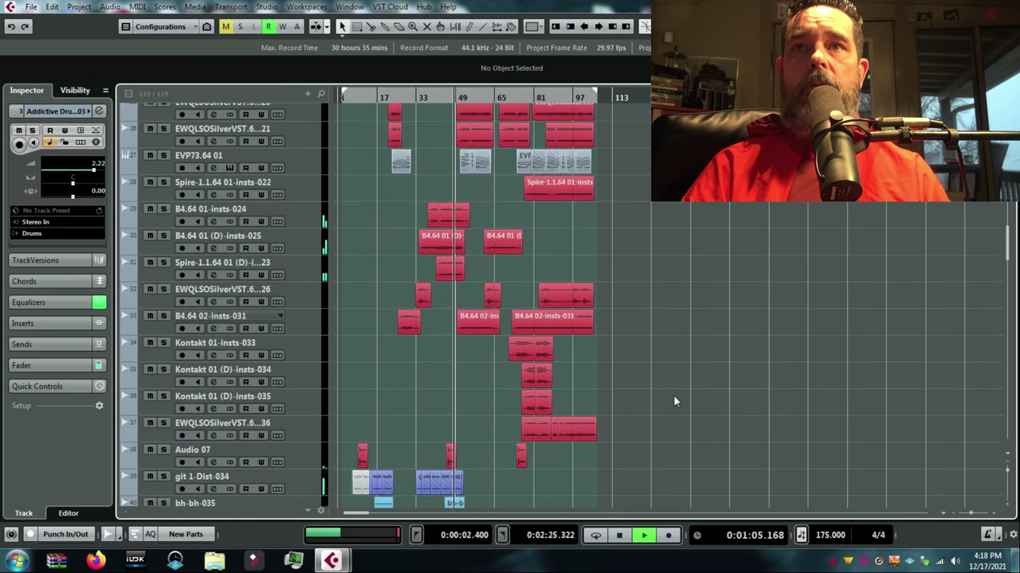
{"action": "scroll", "coordinate": [673, 396], "scroll_direction": "down", "scroll_amount": 4}
{"action": "key", "text": "F3"}
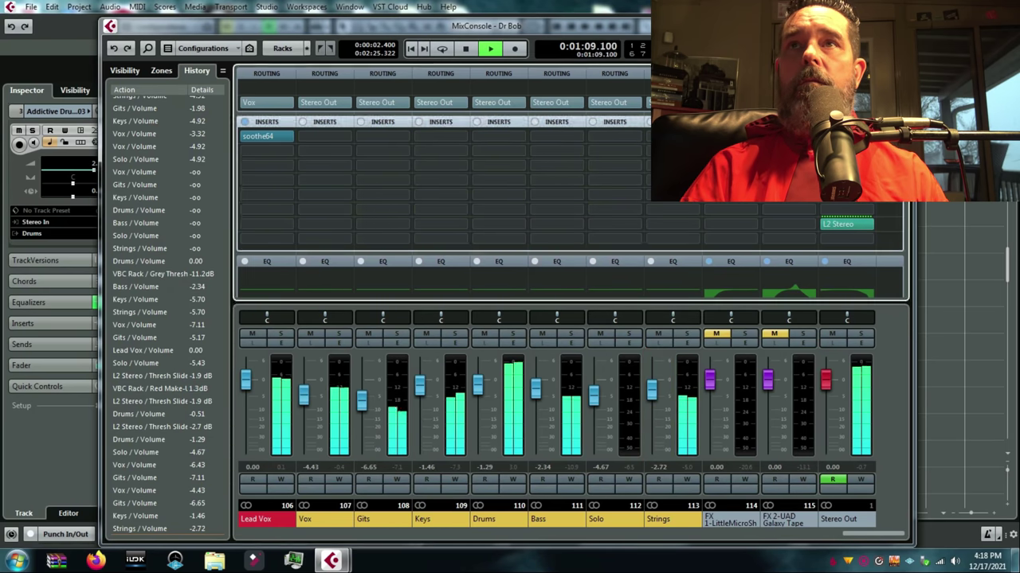
Check the Stereo Out's compressor rack and L2 Stereo limiter during playback, closing both plug-ins and stopping playback at the end.
{"action": "left_click", "coordinate": [831, 225]}
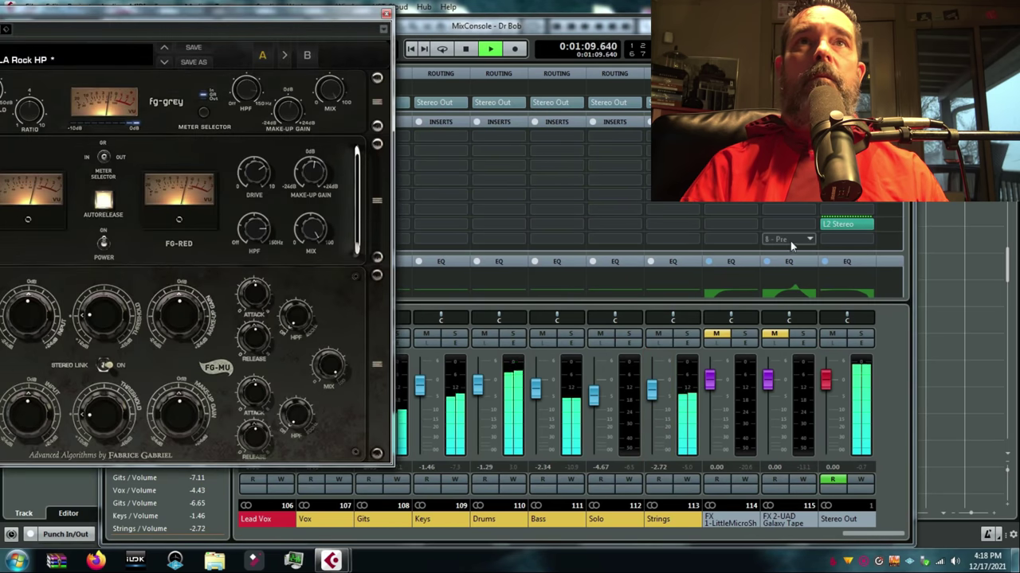
{"action": "left_click", "coordinate": [832, 225]}
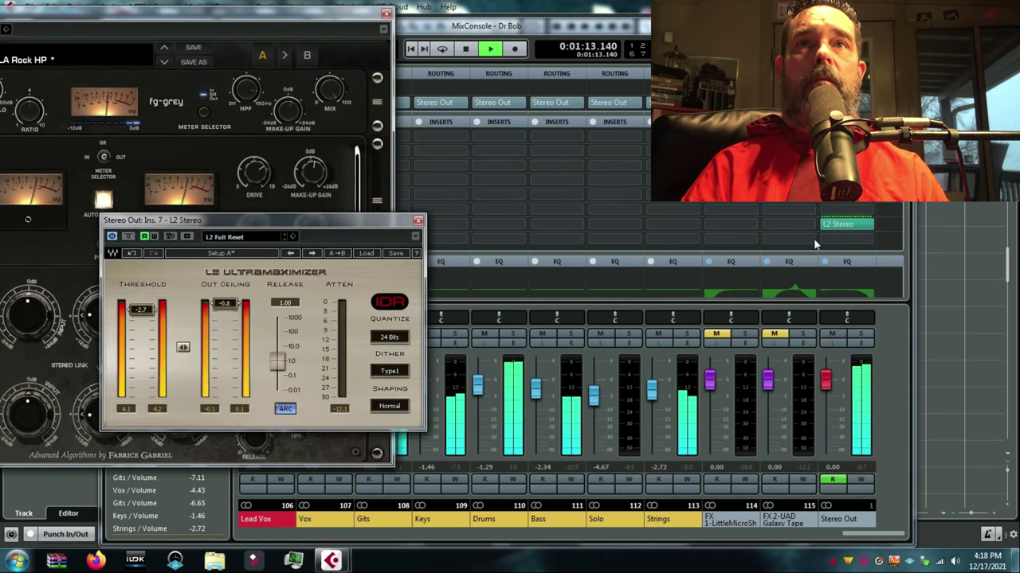
{"action": "left_click", "coordinate": [972, 271]}
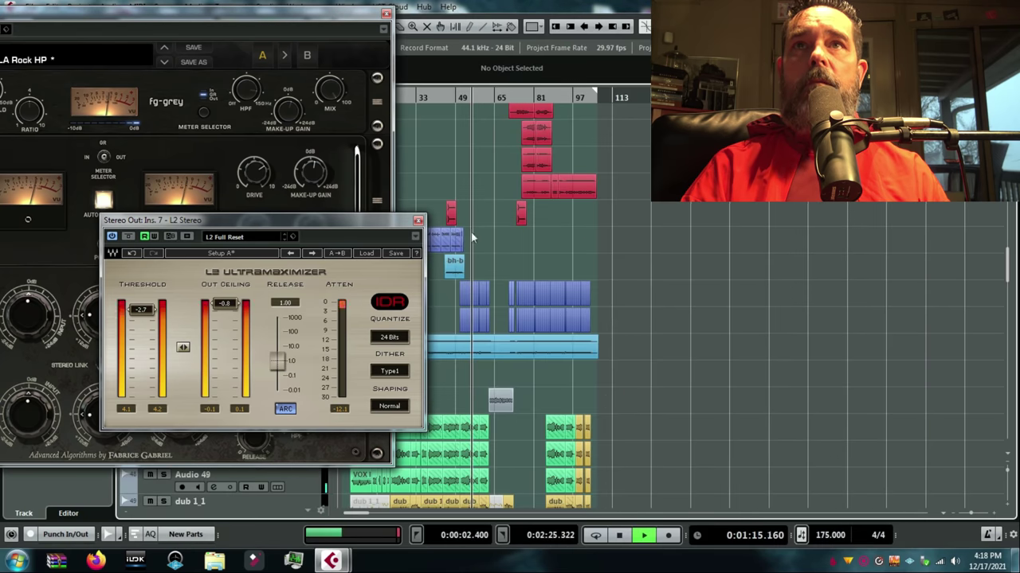
{"action": "left_click", "coordinate": [417, 220]}
{"action": "left_click", "coordinate": [385, 13]}
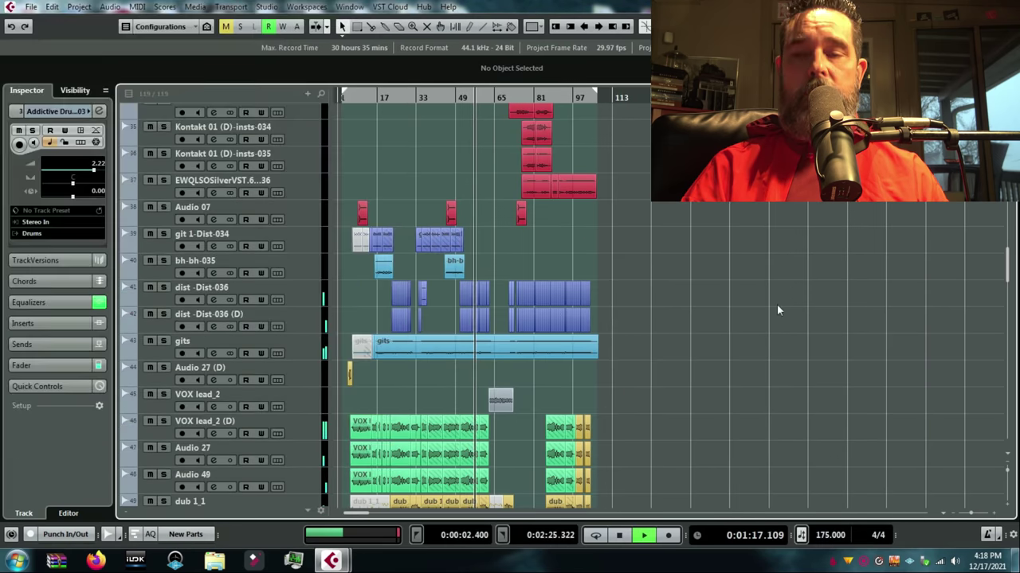
{"action": "key", "text": "space"}
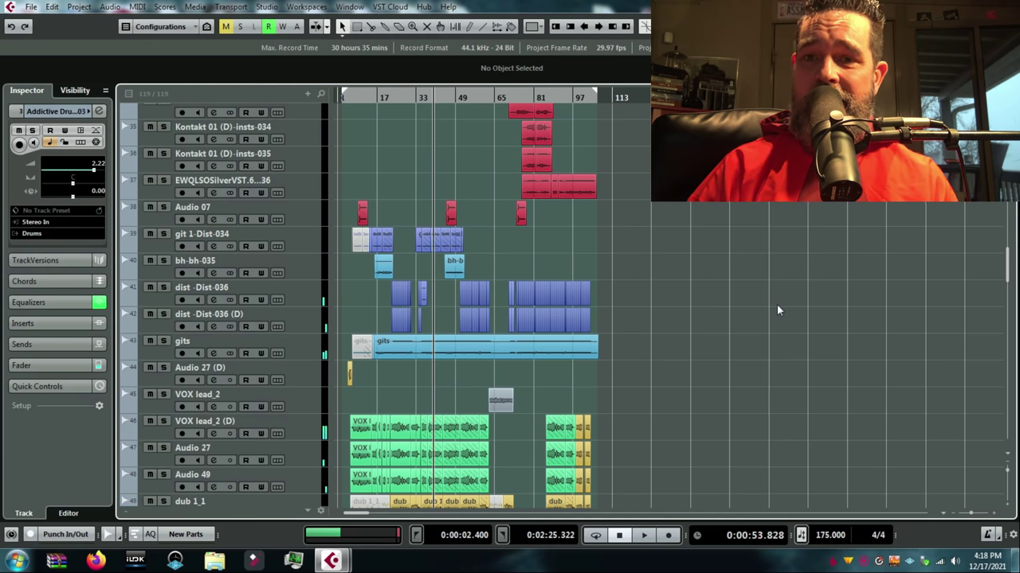